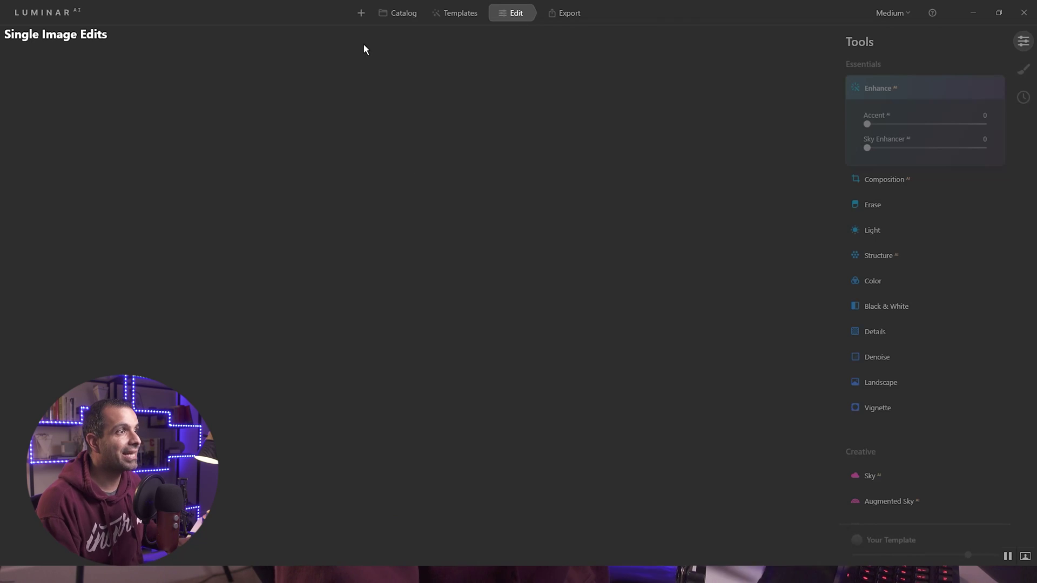
Import the photo of the woman sitting on the steps as a single image and open it for editing
left_click(364, 17)
left_click(400, 61)
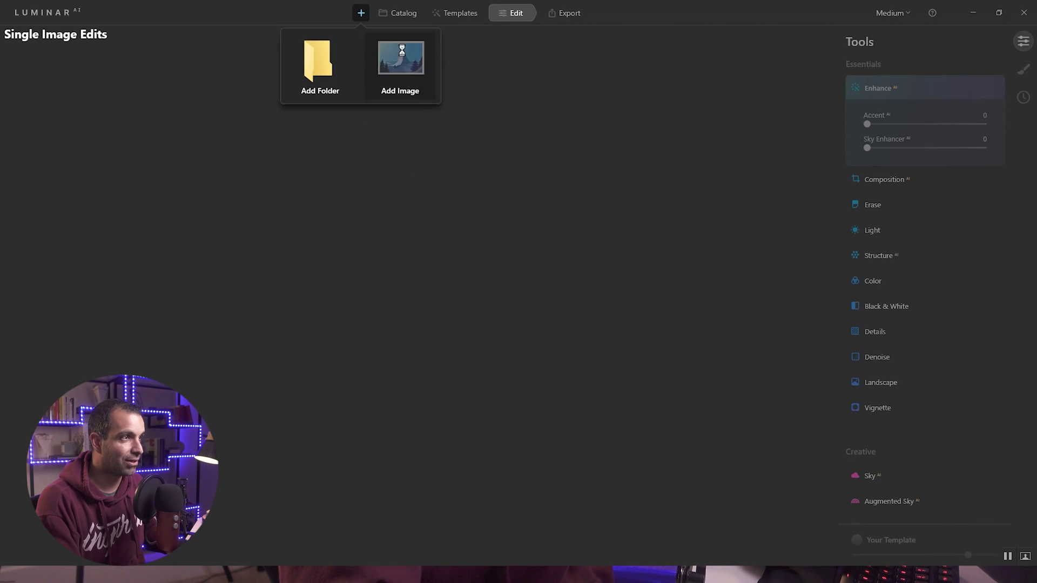
double_click(391, 103)
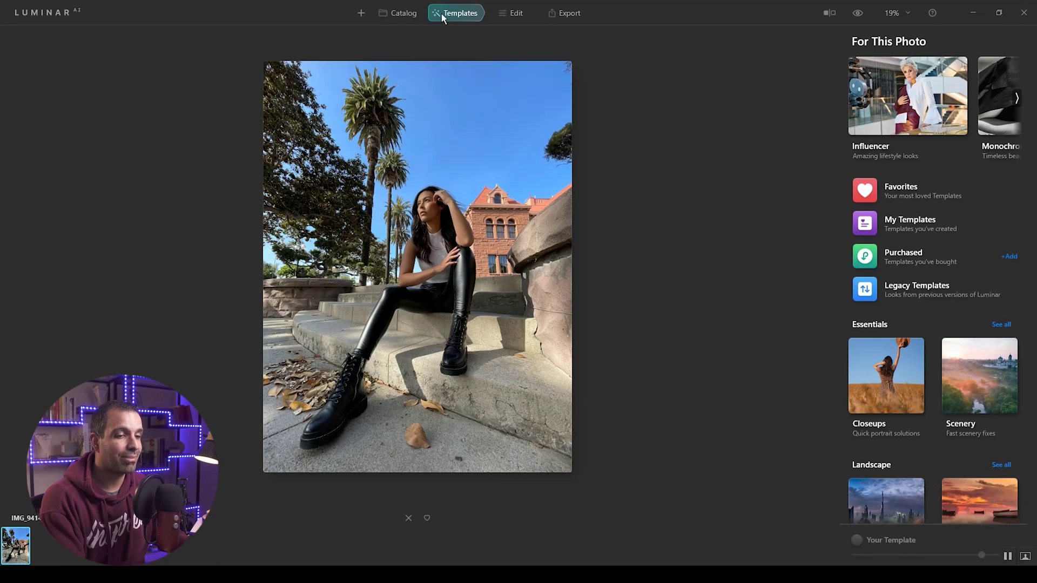
left_click(502, 15)
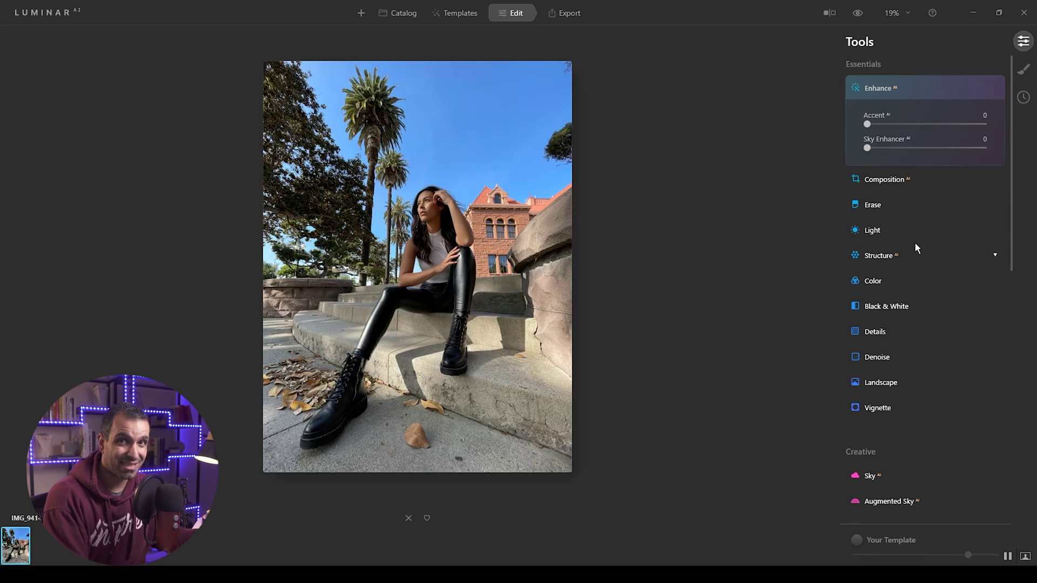
Open the Sky AI tool and limit the available skies to the Sunset category
scroll(914, 259, "down", 1)
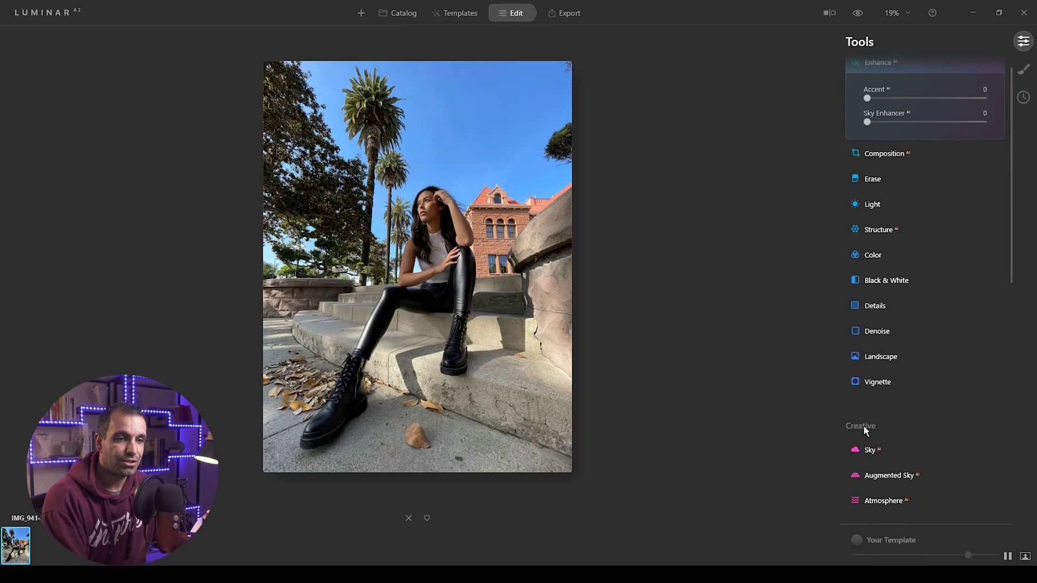
left_click(881, 448)
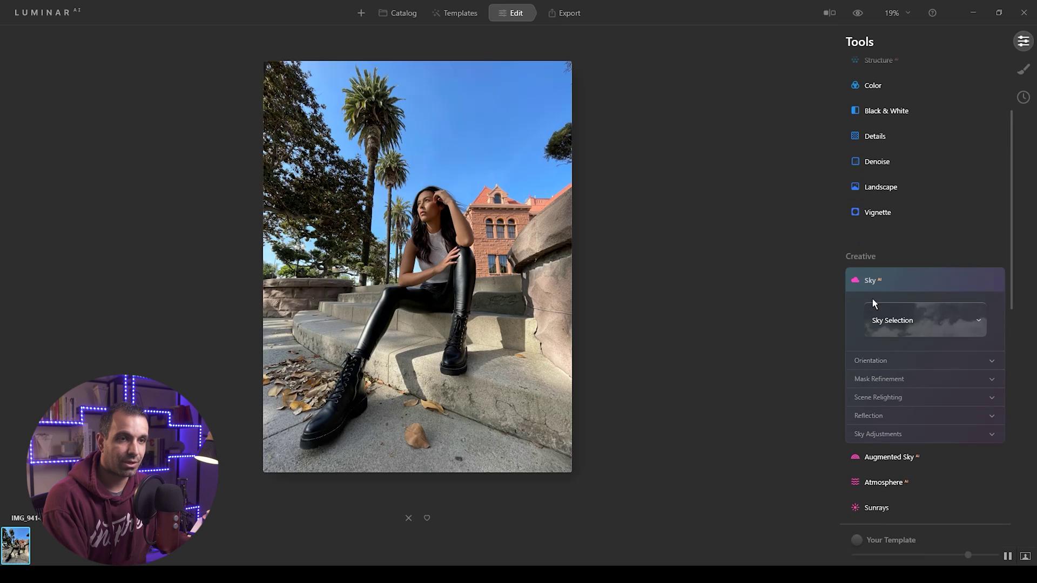
left_click(915, 317)
left_click(920, 348)
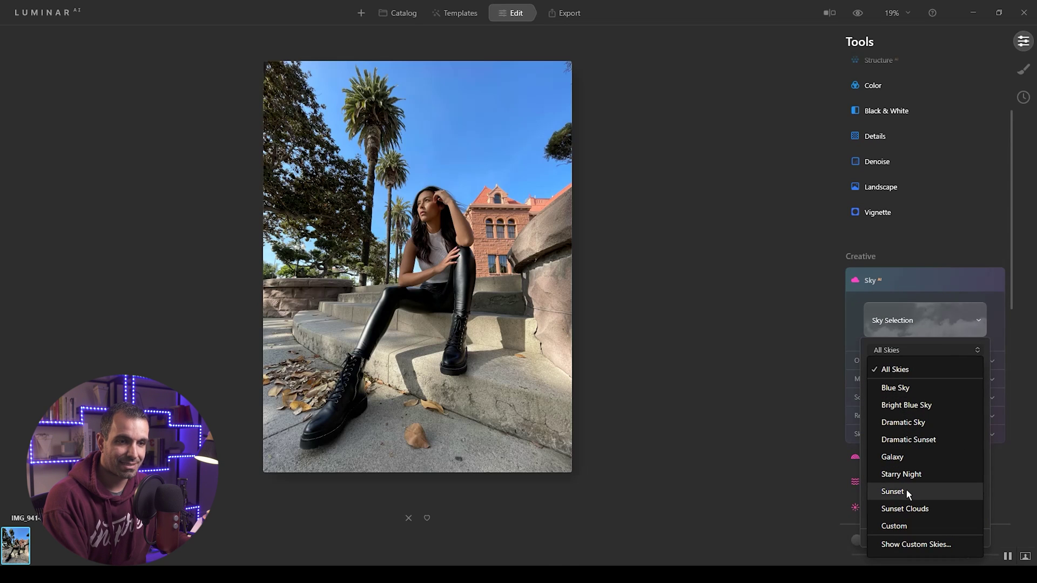
left_click(892, 492)
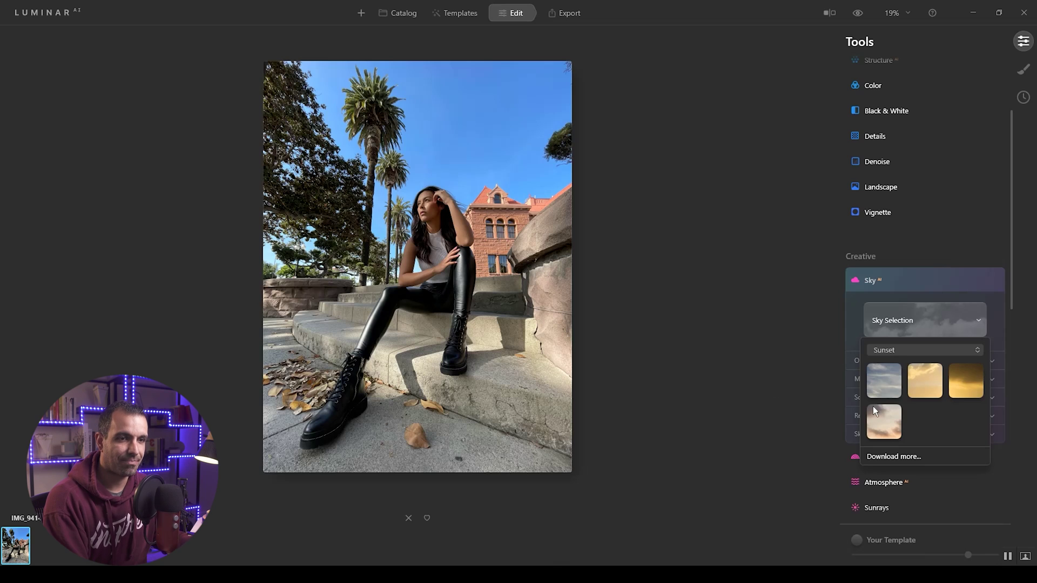
Compare the Sunset 2, Sunset 1 and Sunset 4 skies on the photo and apply Sunset 1
left_click(919, 377)
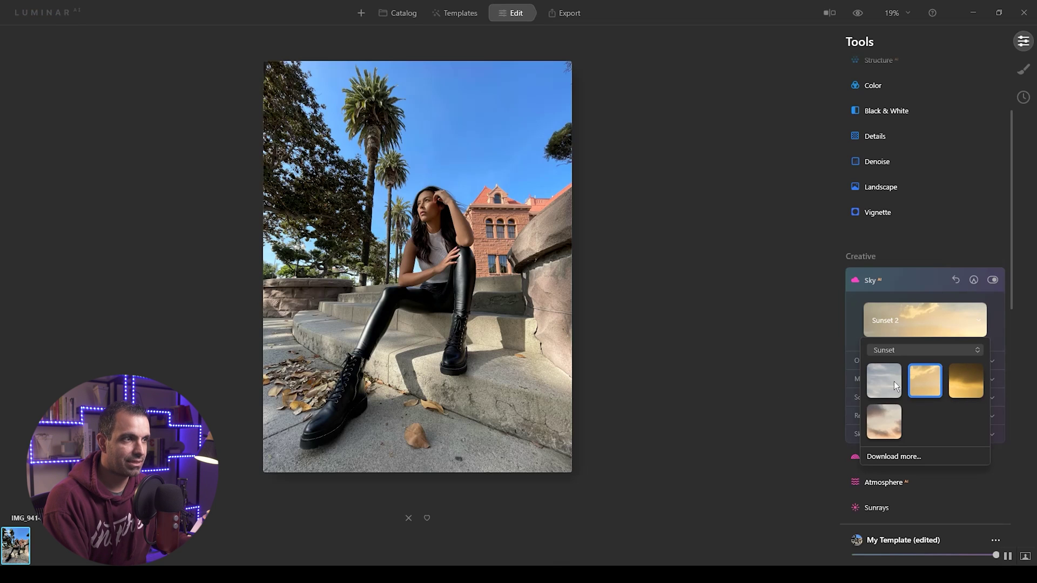
left_click(890, 386)
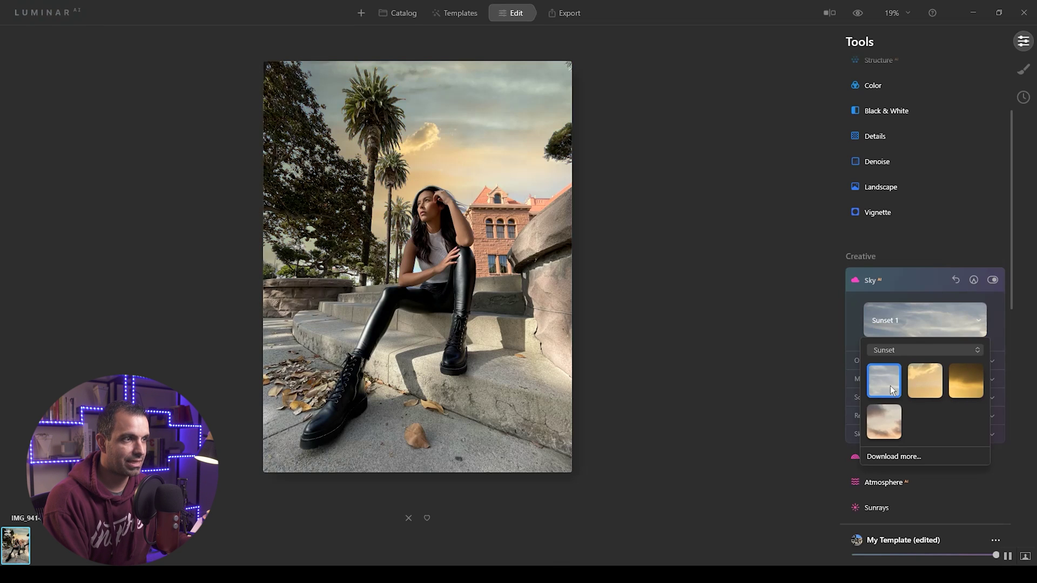
left_click(879, 428)
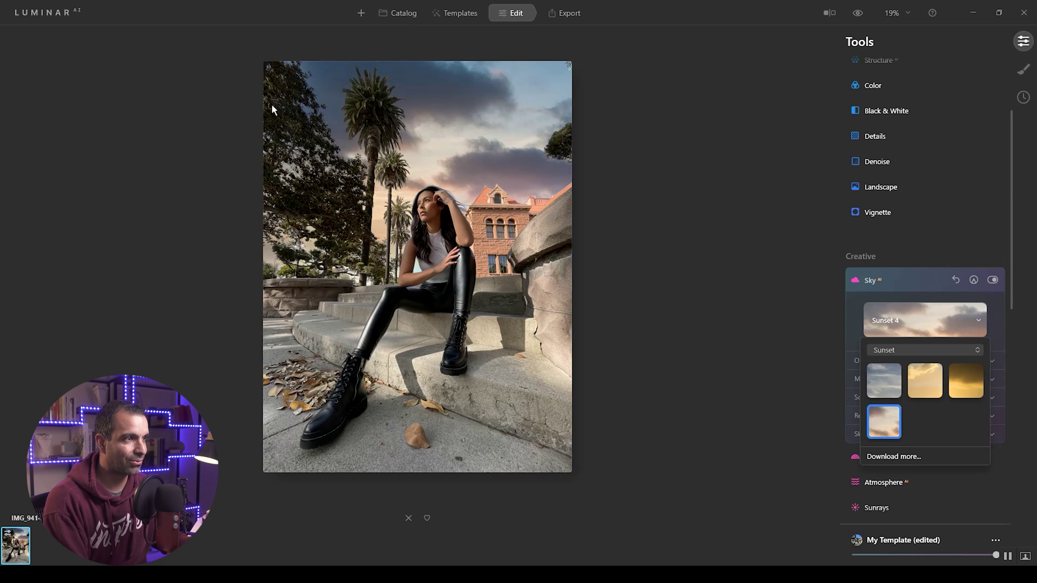
left_click(874, 372)
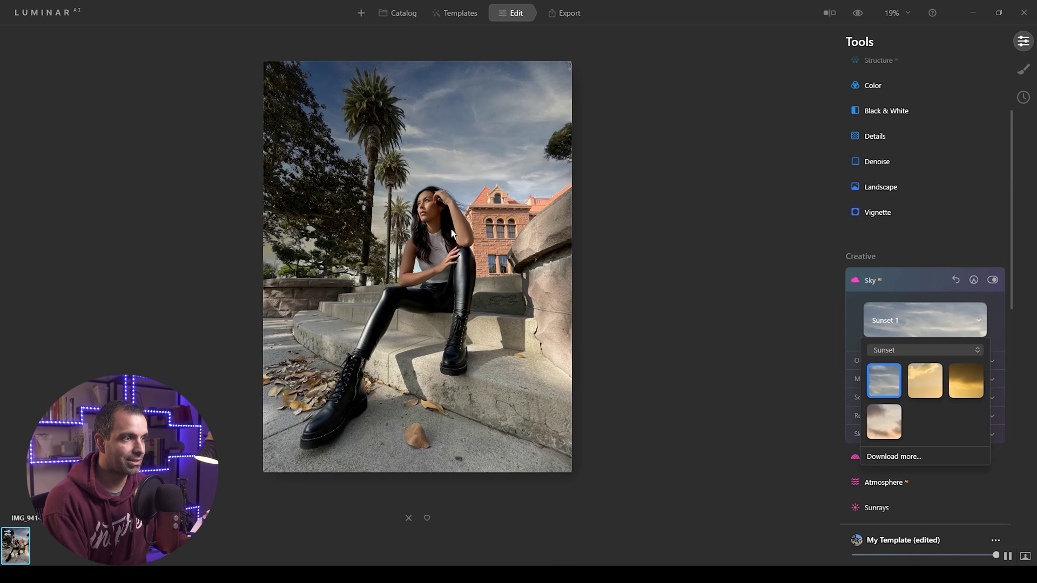
left_click(686, 305)
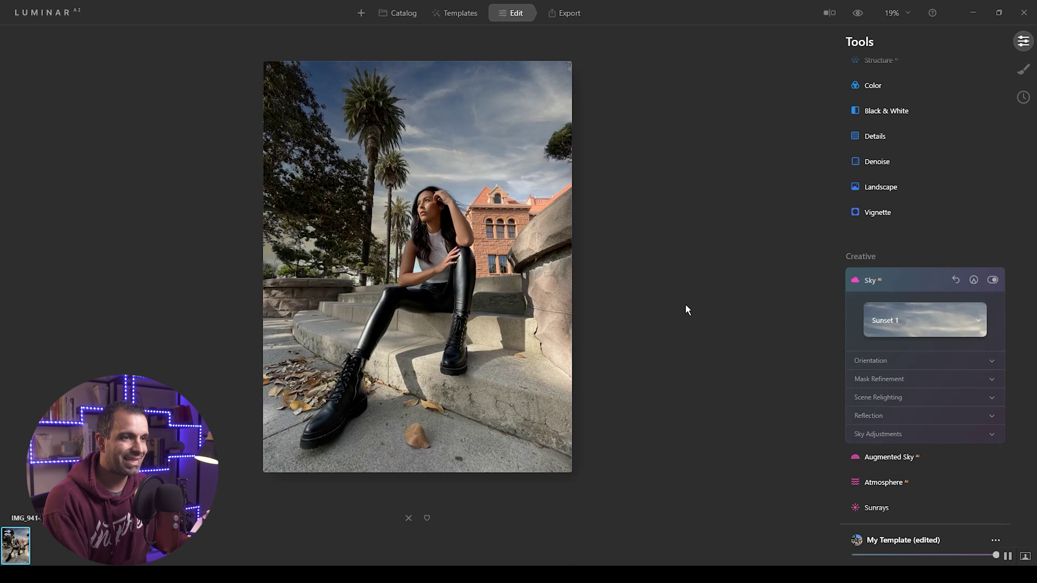
Flip the replacement sky in the Sky AI orientation settings
left_click(918, 360)
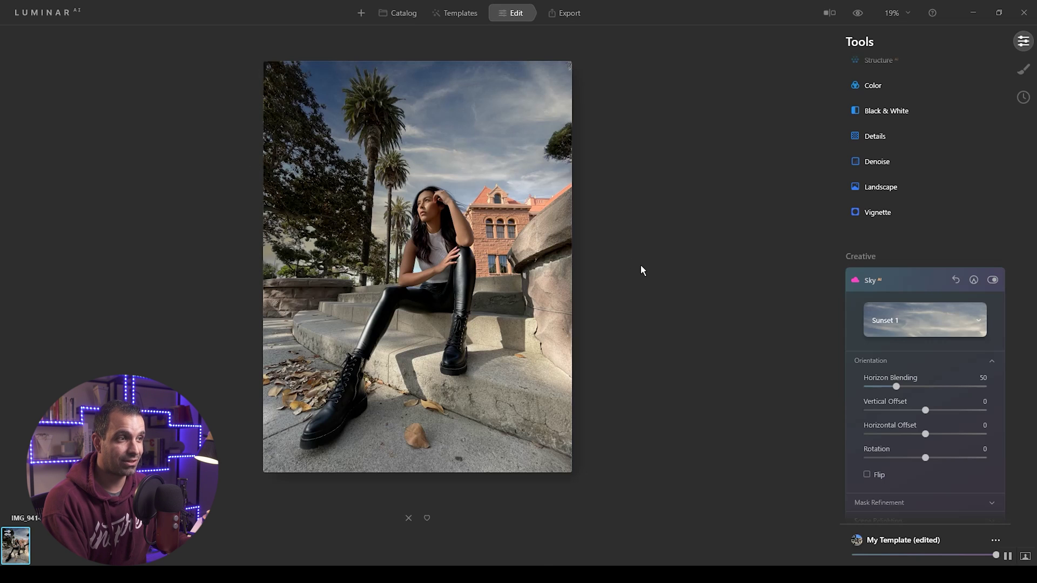
left_click(869, 474)
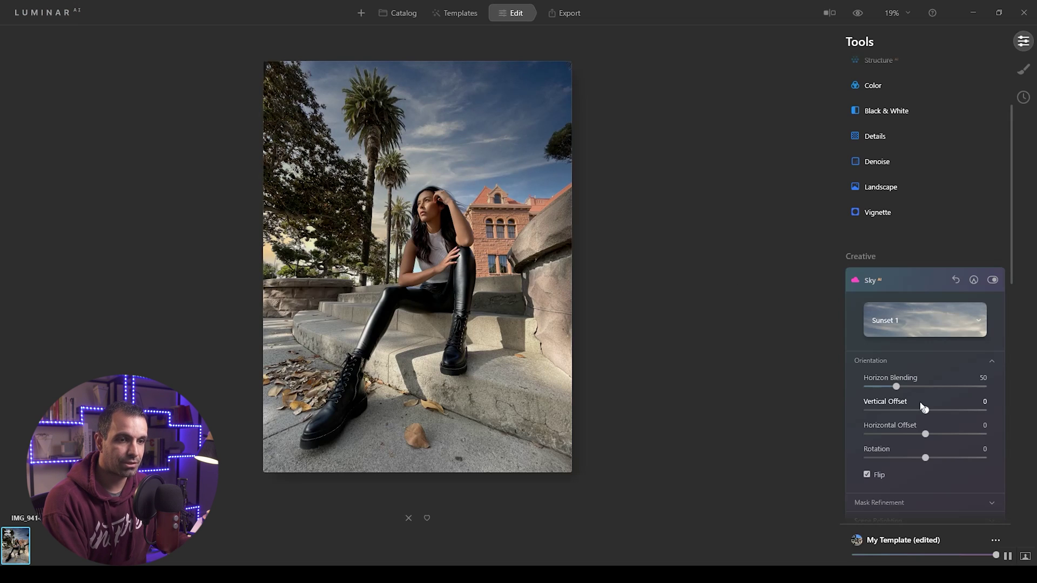
Try Close Gaps at 28 and Fix Details at 68 in the sky's mask refinement, and reset both to their defaults
scroll(937, 404, "down", 1)
scroll(937, 403, "down", 2)
left_click(918, 422)
scroll(974, 376, "down", 4)
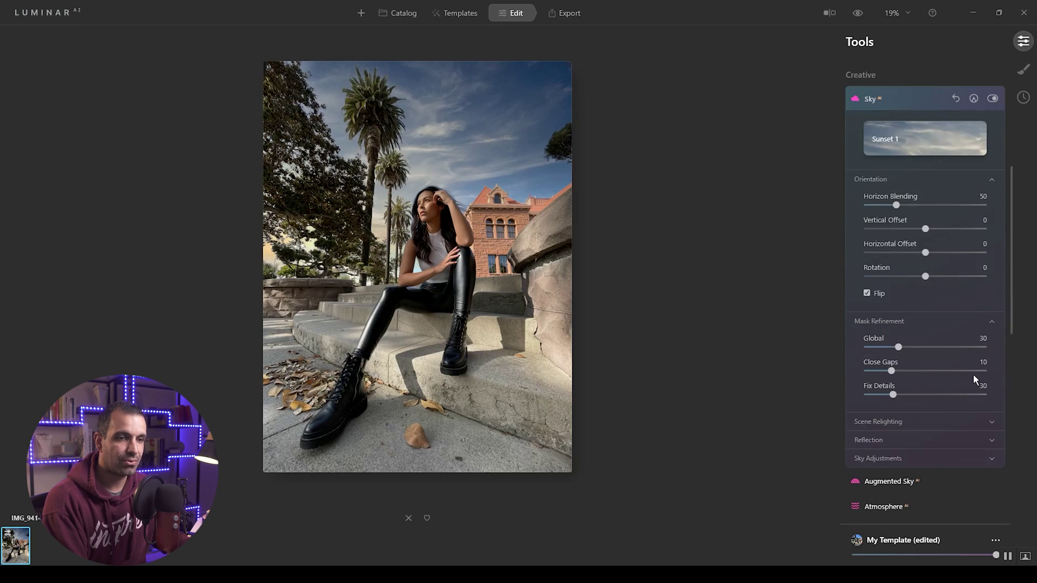
left_click_drag(892, 370, 947, 380)
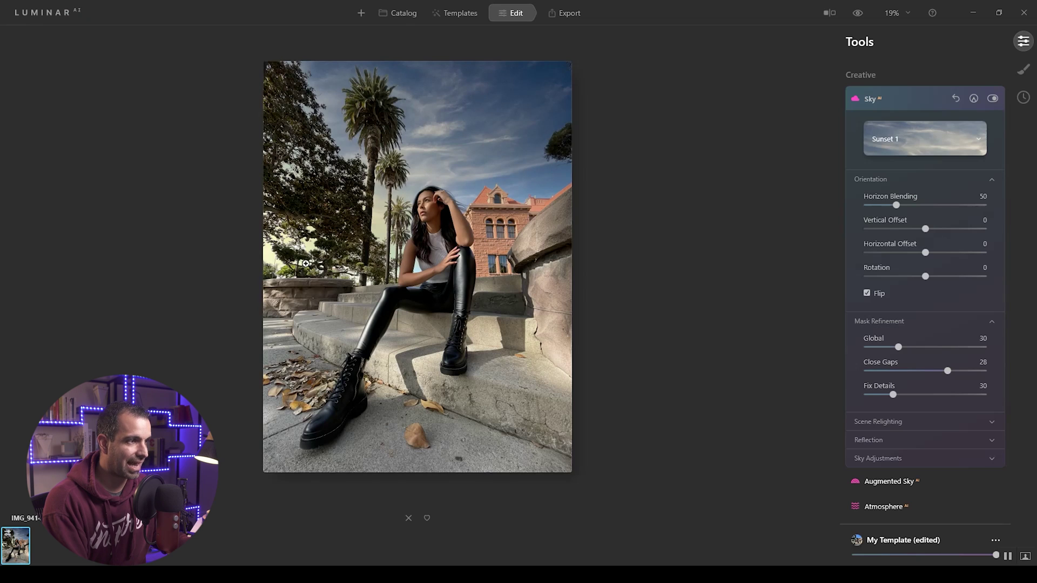
left_click_drag(914, 370, 886, 374)
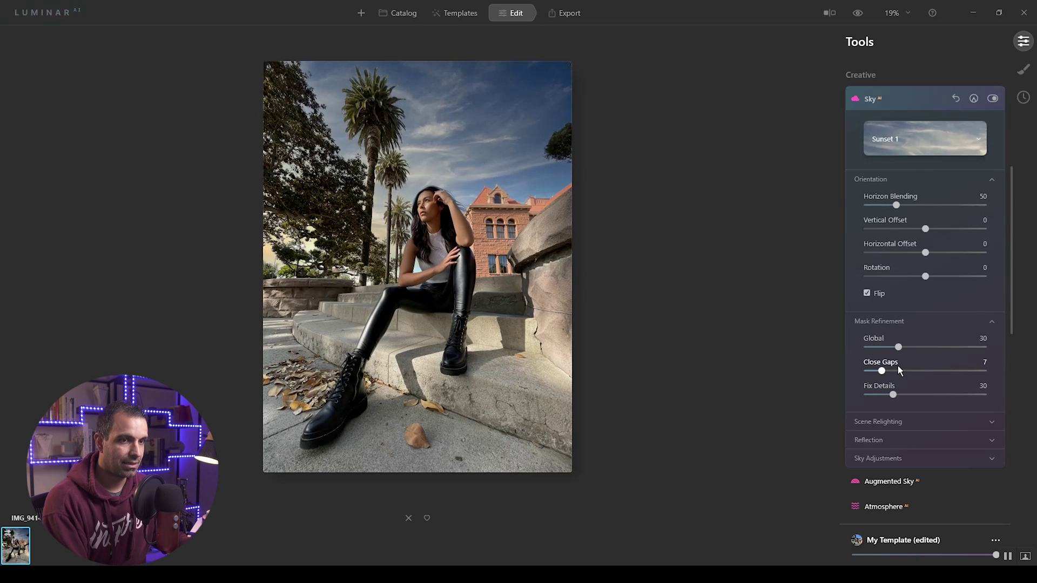
left_click_drag(886, 371, 942, 396)
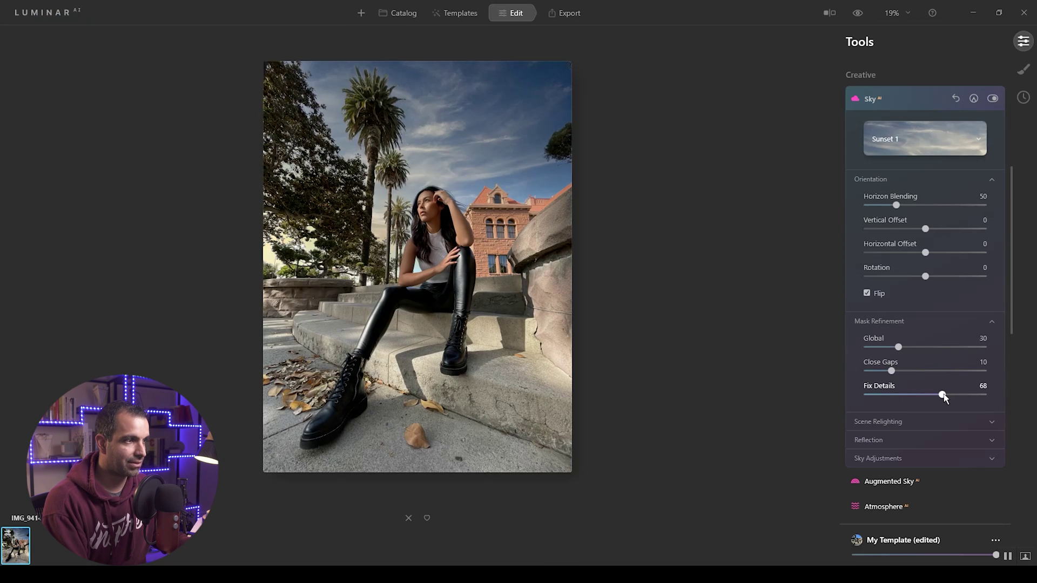
double_click(942, 395)
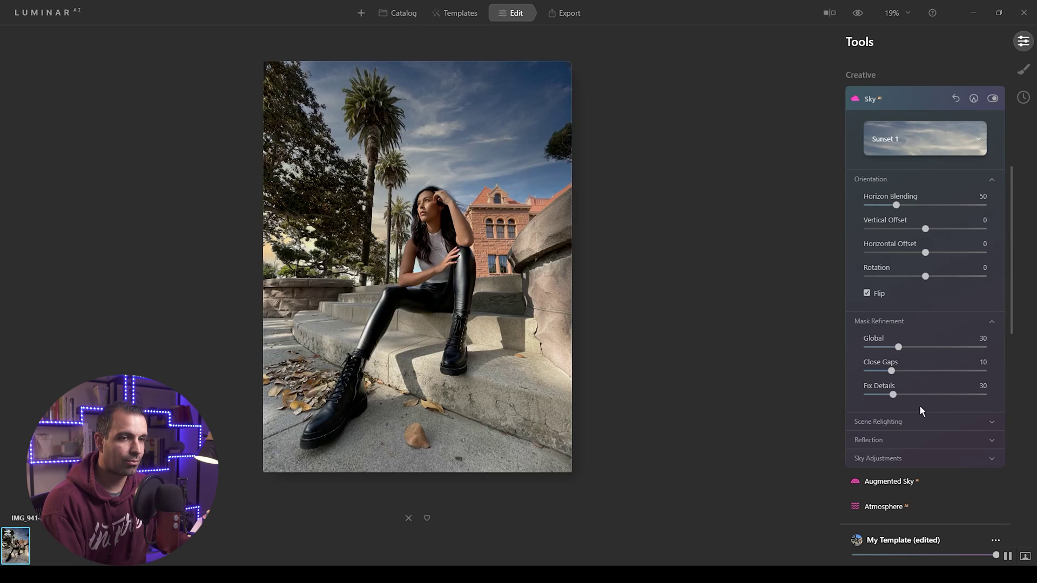
Relight the scene to match the sky with Relight Strength 70, Relight Saturation 30 and Relight Human 5
left_click(906, 422)
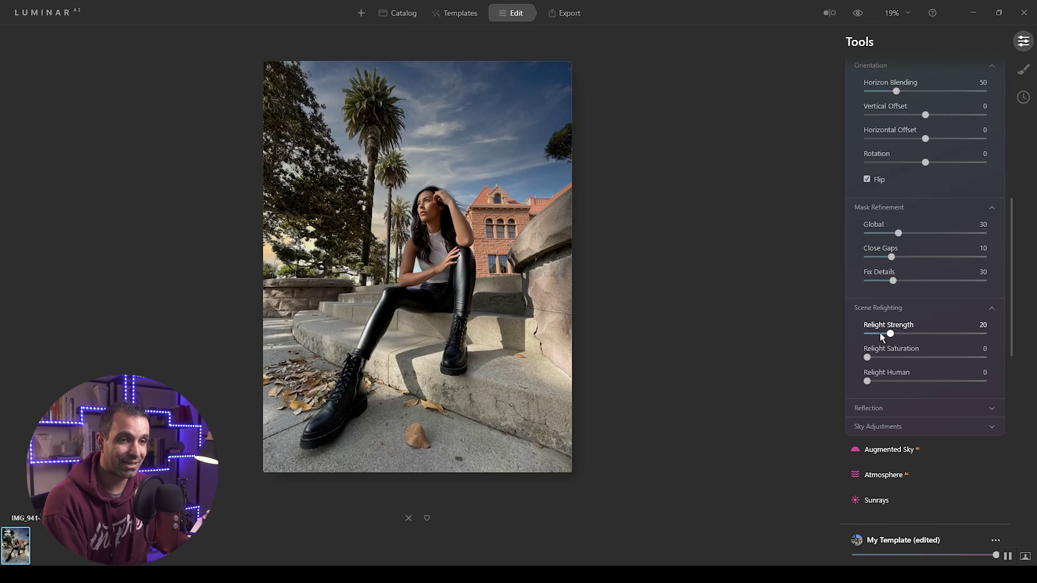
left_click_drag(892, 335, 948, 356)
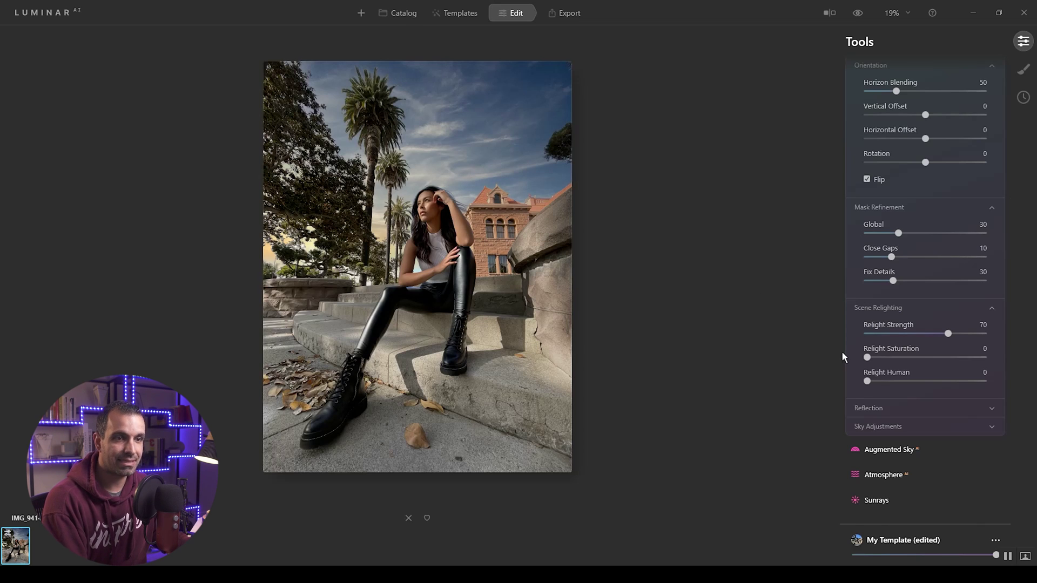
left_click_drag(867, 357, 894, 376)
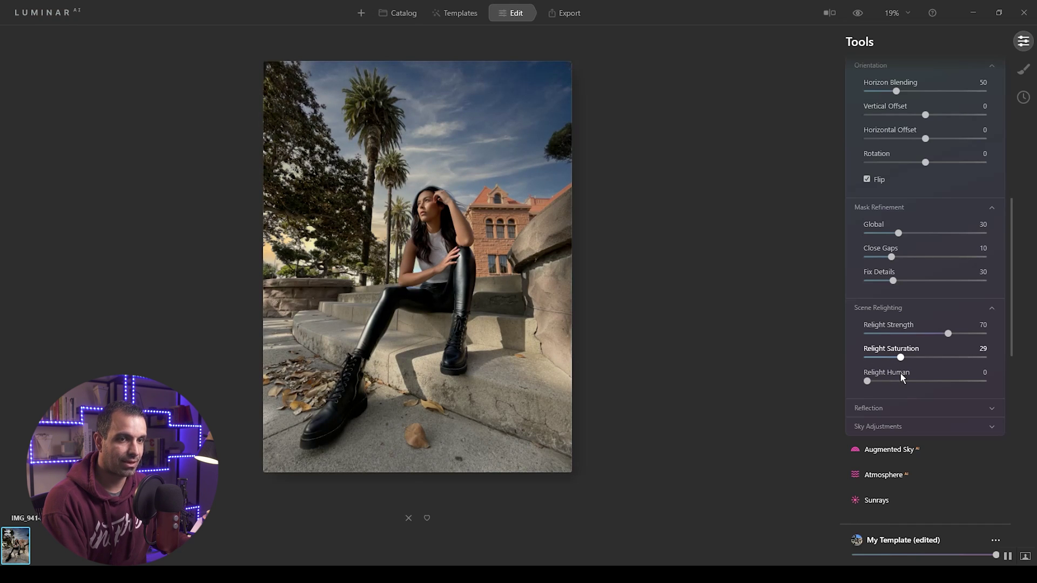
left_click_drag(900, 374, 872, 384)
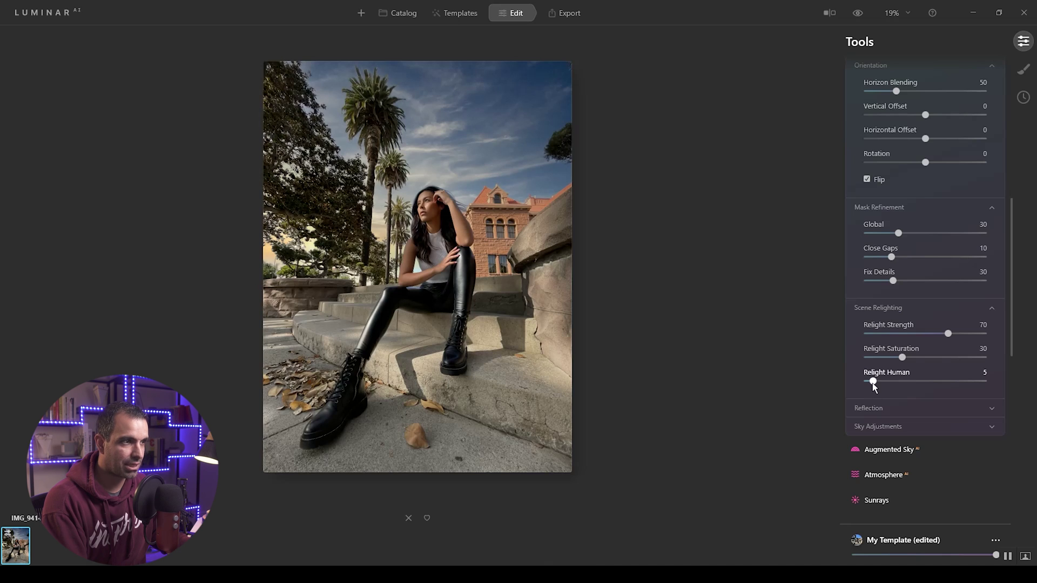
left_click_drag(872, 381, 943, 382)
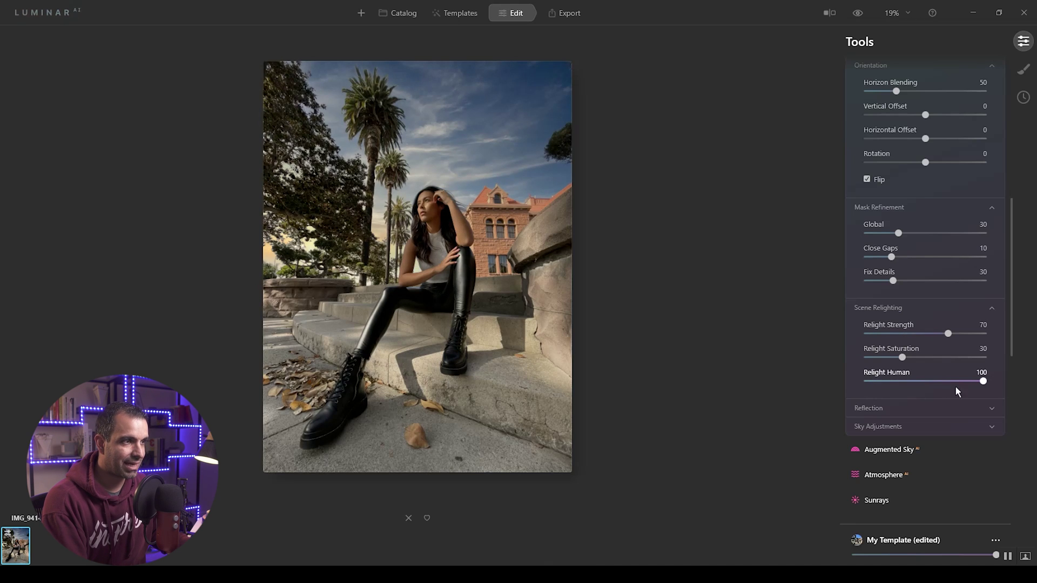
left_click_drag(893, 400, 871, 401)
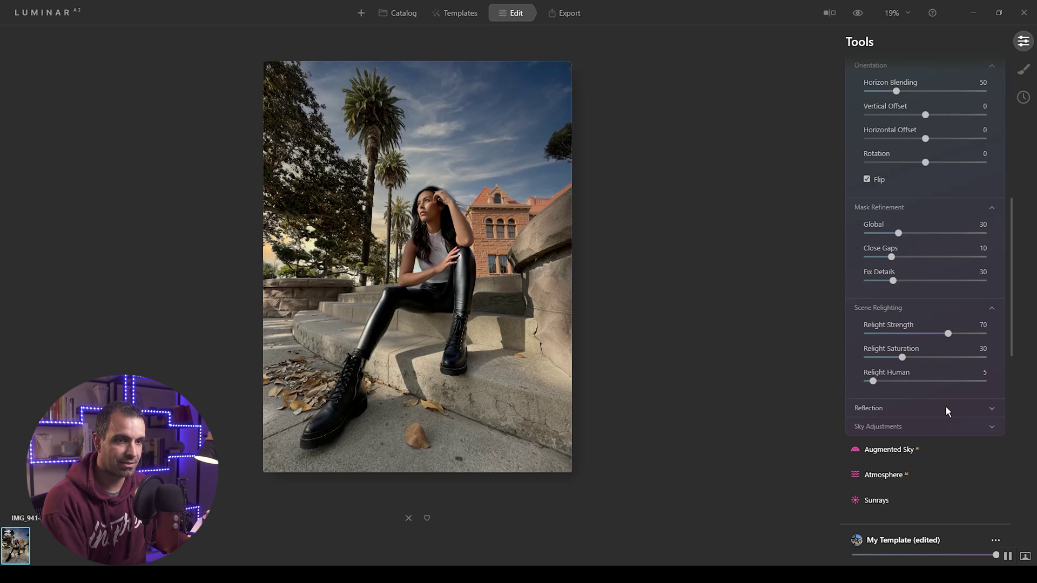
Adjust the replacement sky with Atmospheric Haze 80, Warmth 10 and Brightness 35
left_click(886, 427)
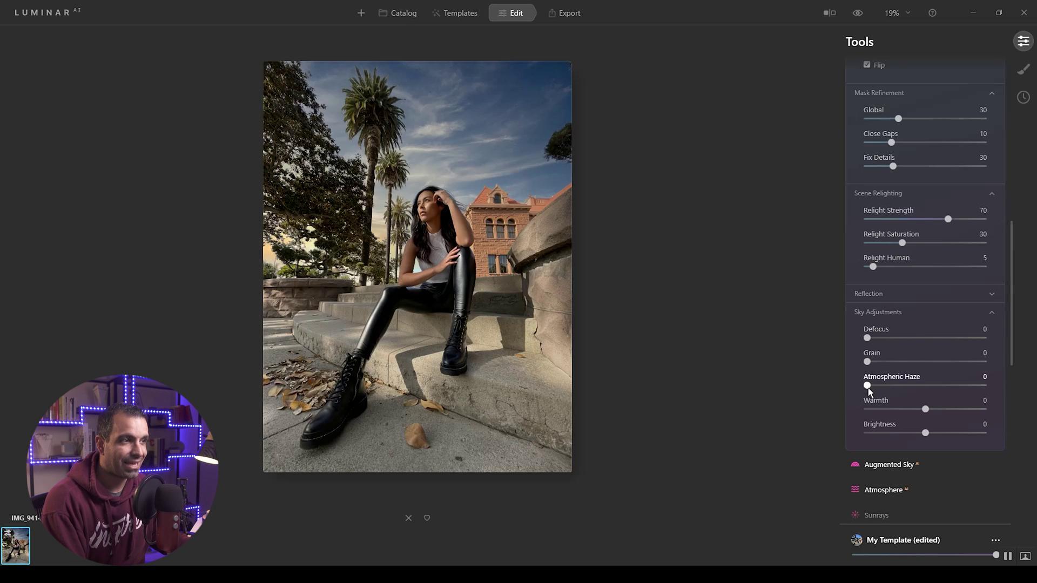
left_click_drag(905, 392, 948, 395)
left_click_drag(960, 399, 970, 442)
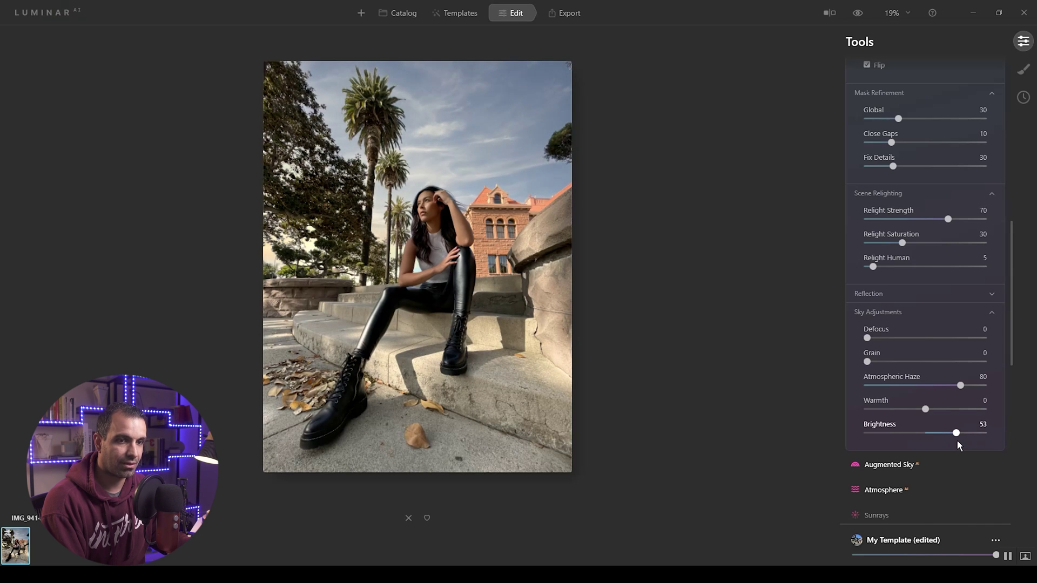
left_click_drag(925, 409, 932, 414)
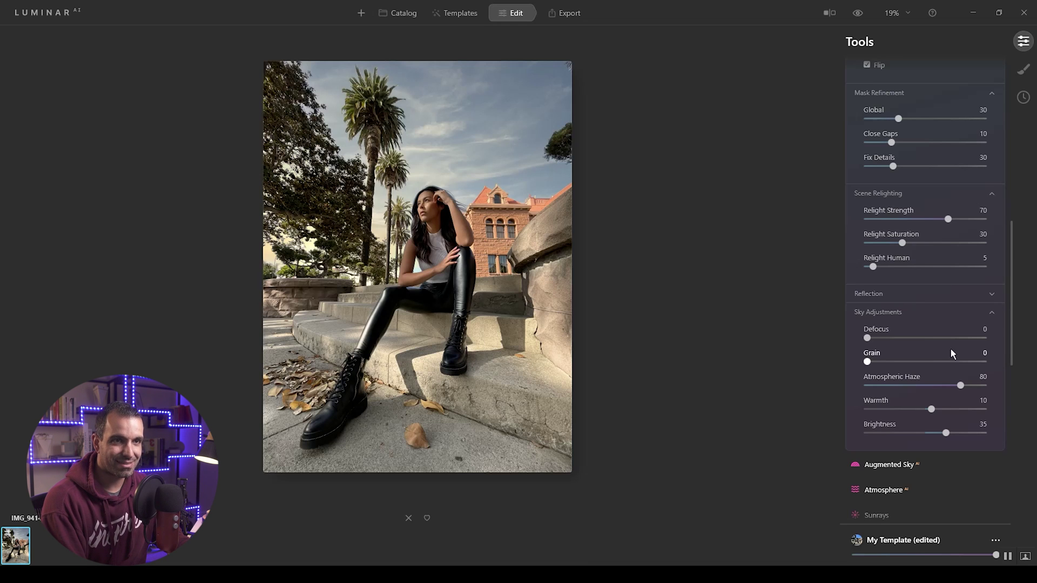
Compare the edited photo with the original by switching repeatedly between the before and after views
key("backslash")
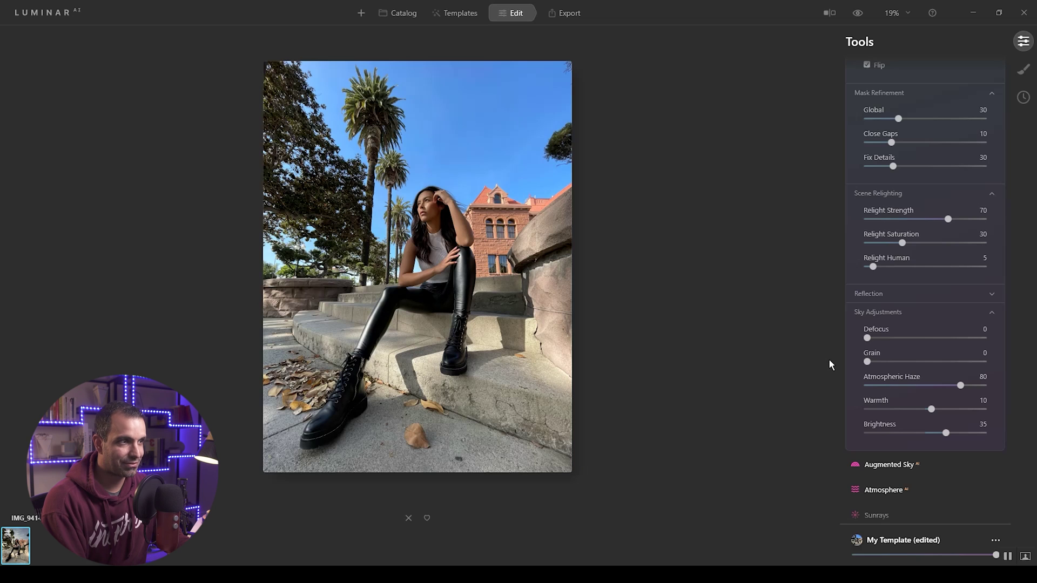
key("backslash")
key("backslash")
key("backslash")
key("backslash")
key("backslash")
Adjust the photo's light with Temperature 5, Highlights 39 and Shadows 11
scroll(926, 378, "down", 3)
scroll(926, 397, "down", 1)
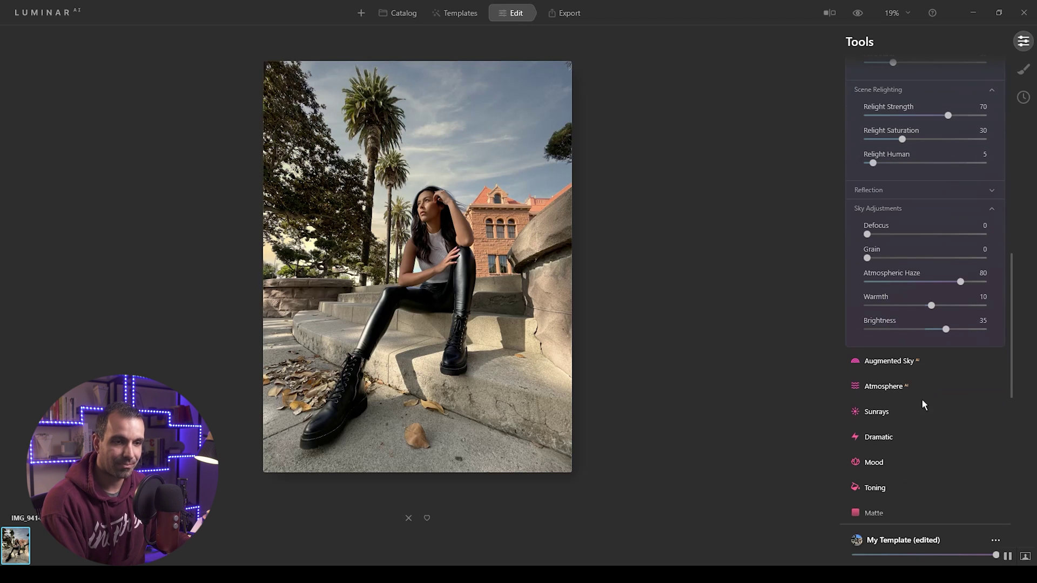
scroll(938, 416, "up", 20)
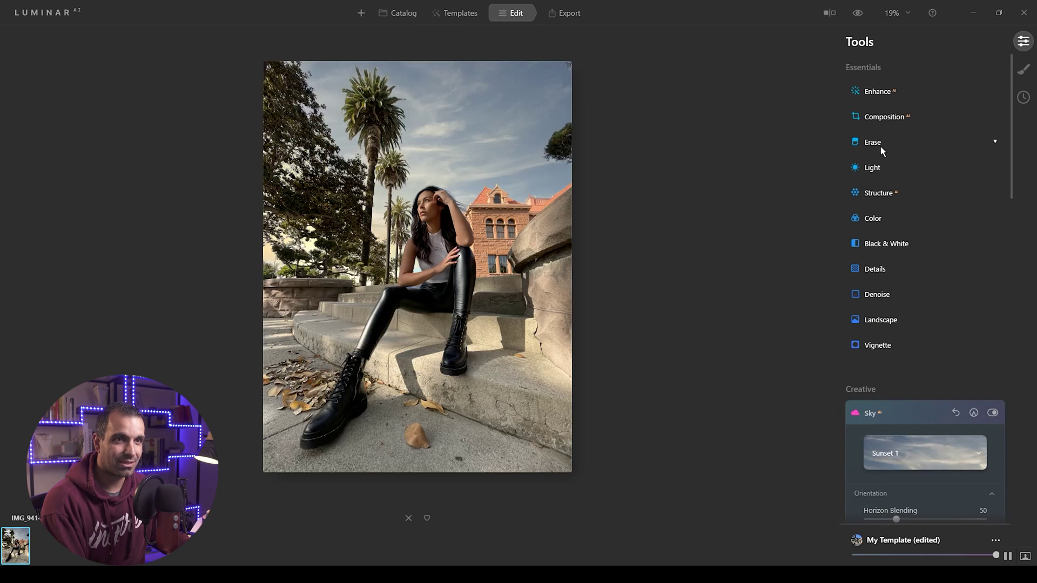
left_click(880, 166)
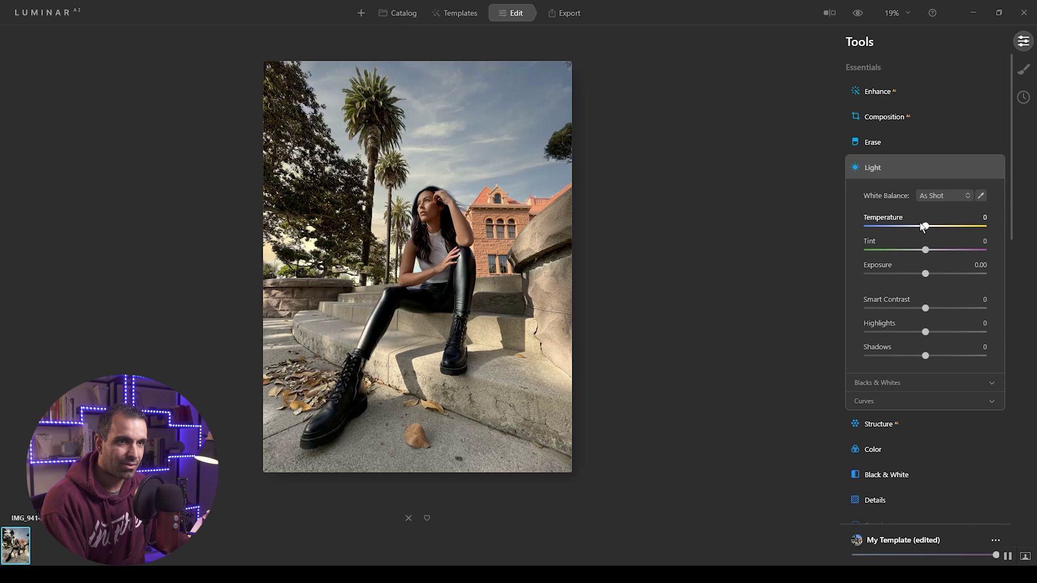
left_click_drag(925, 227, 930, 231)
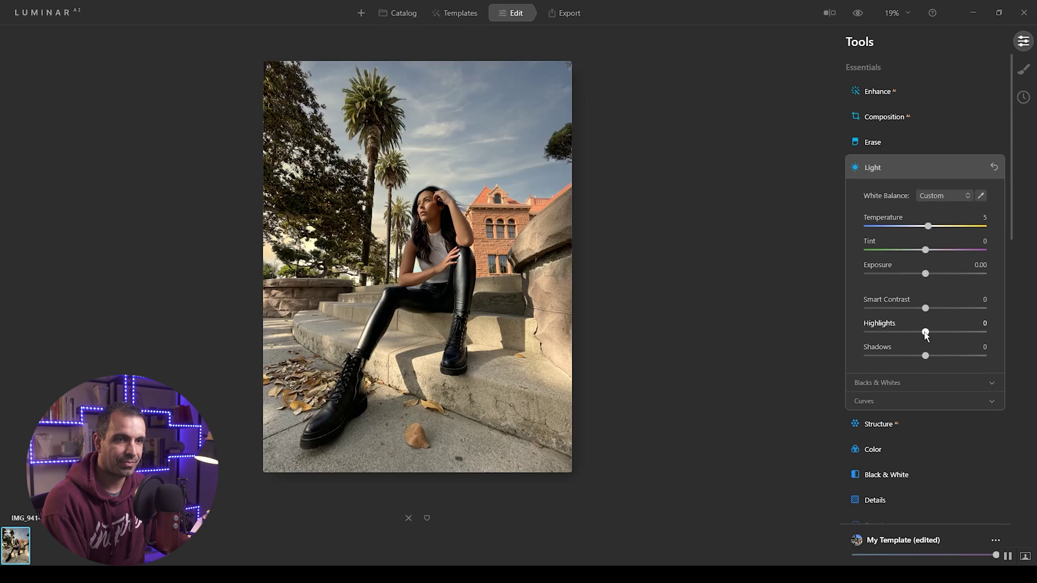
left_click_drag(925, 332, 948, 342)
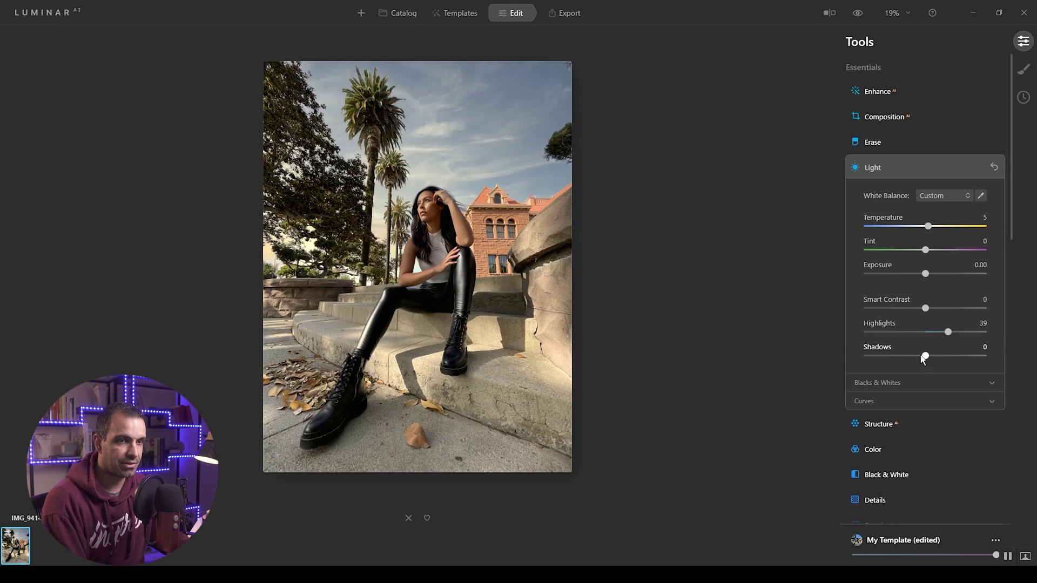
left_click_drag(924, 357, 931, 362)
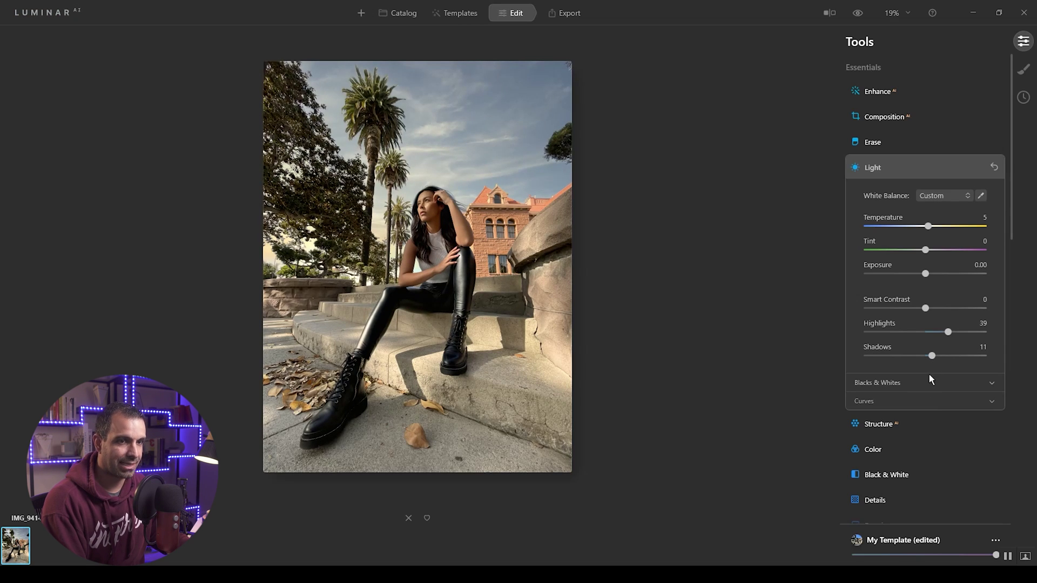
Set the photo's Whites to 17 and Blacks to 13 in the Light adjustments
left_click(921, 384)
mouse_move(924, 409)
left_mouse_down()
mouse_move(962, 423)
mouse_move(941, 411)
left_mouse_up()
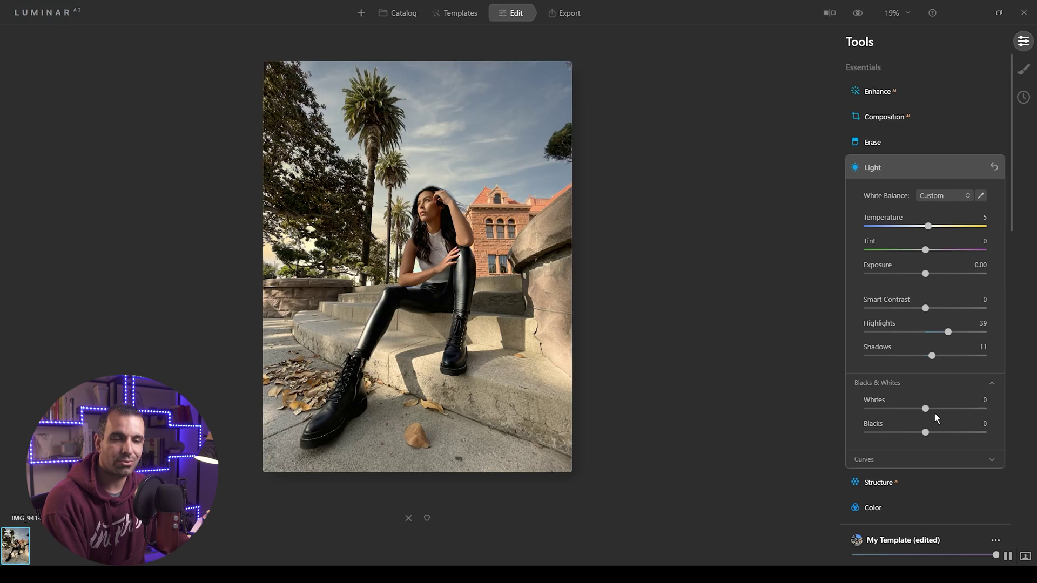
left_click(935, 409)
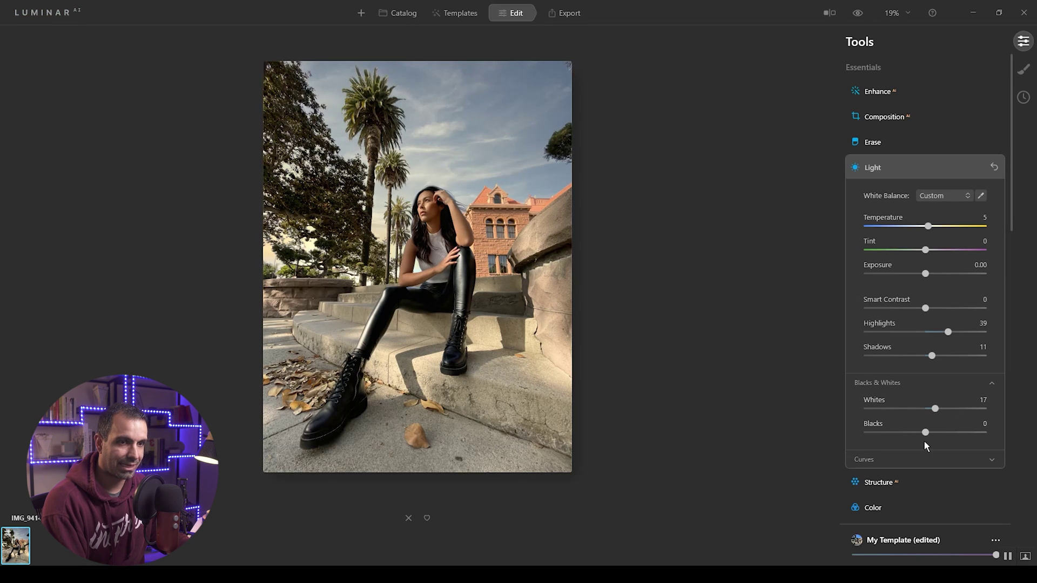
left_click_drag(926, 432, 933, 432)
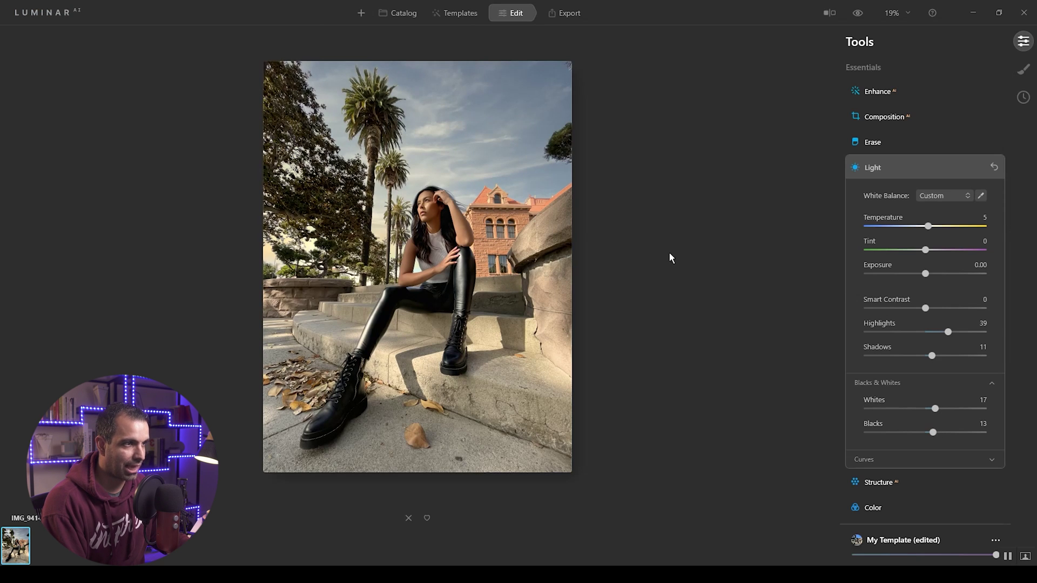
Flatten the main tone curve slightly by lowering its highlight end point and nudging its shadow end point up
left_click(914, 457)
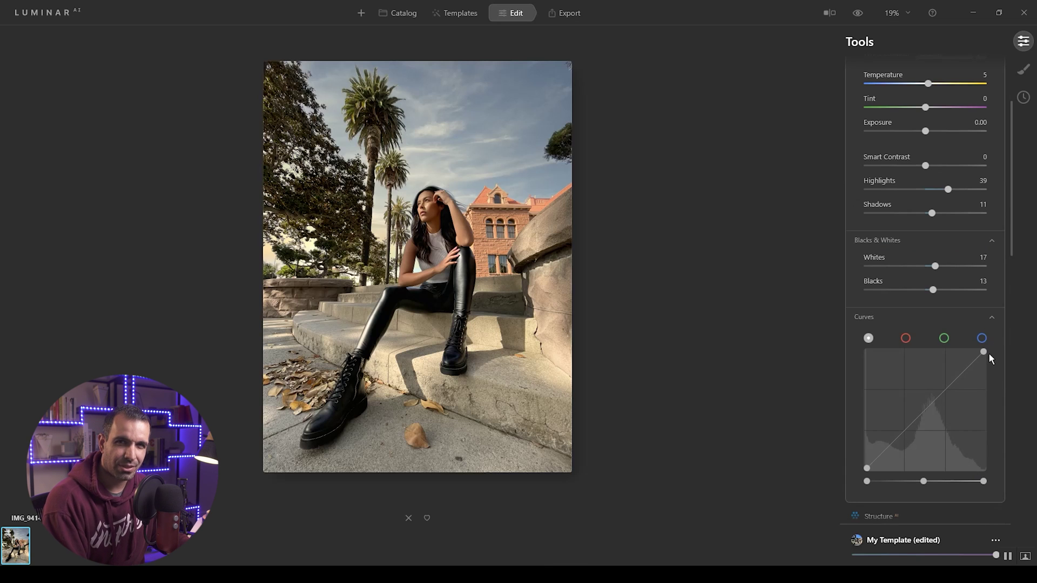
left_click_drag(983, 350, 991, 357)
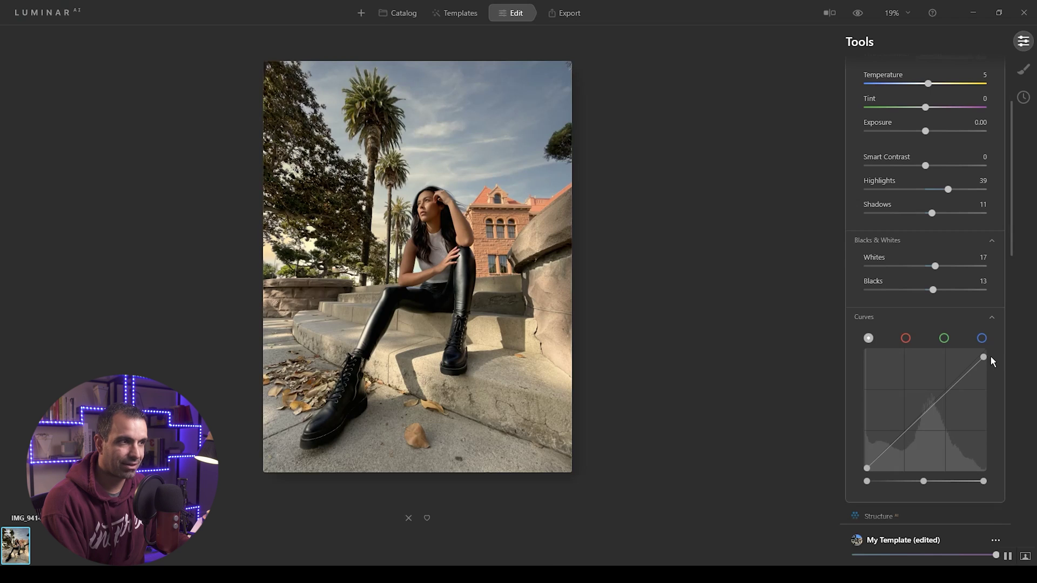
left_click_drag(867, 470, 865, 469)
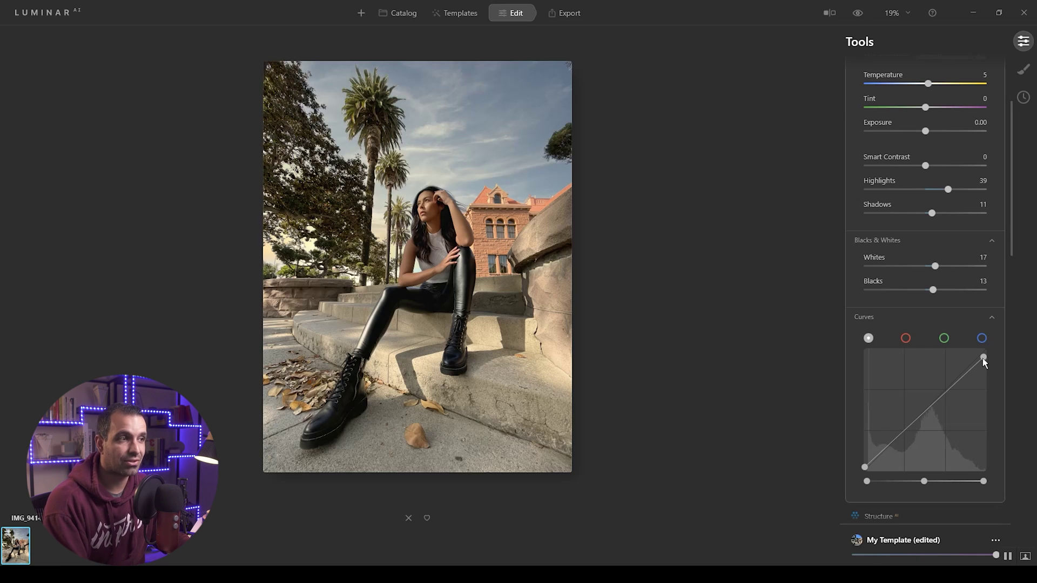
Bring out detail with Structure at Amount 20, keeping Boost at 0
scroll(961, 381, "down", 2)
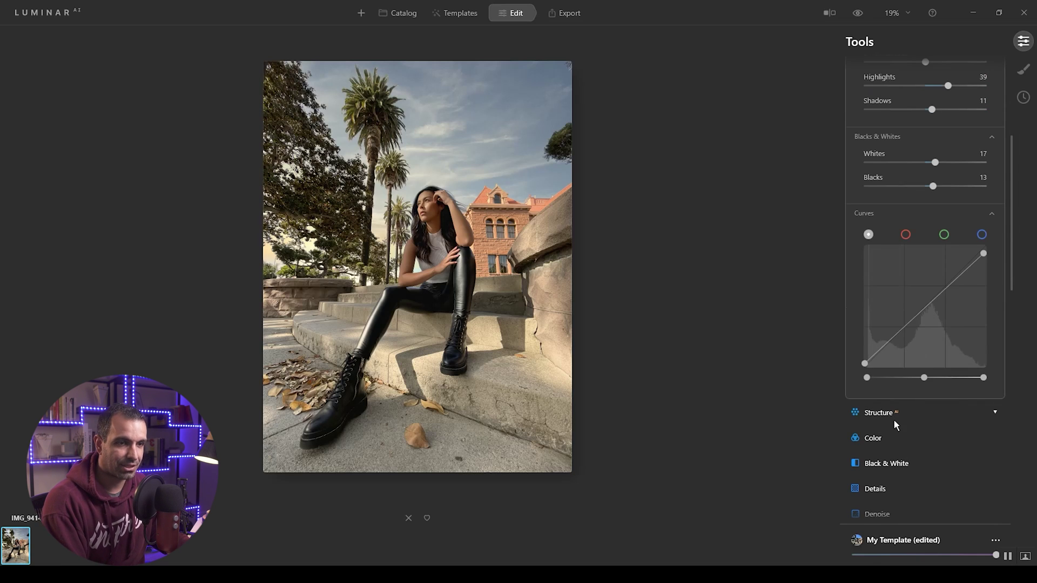
scroll(938, 340, "up", 5)
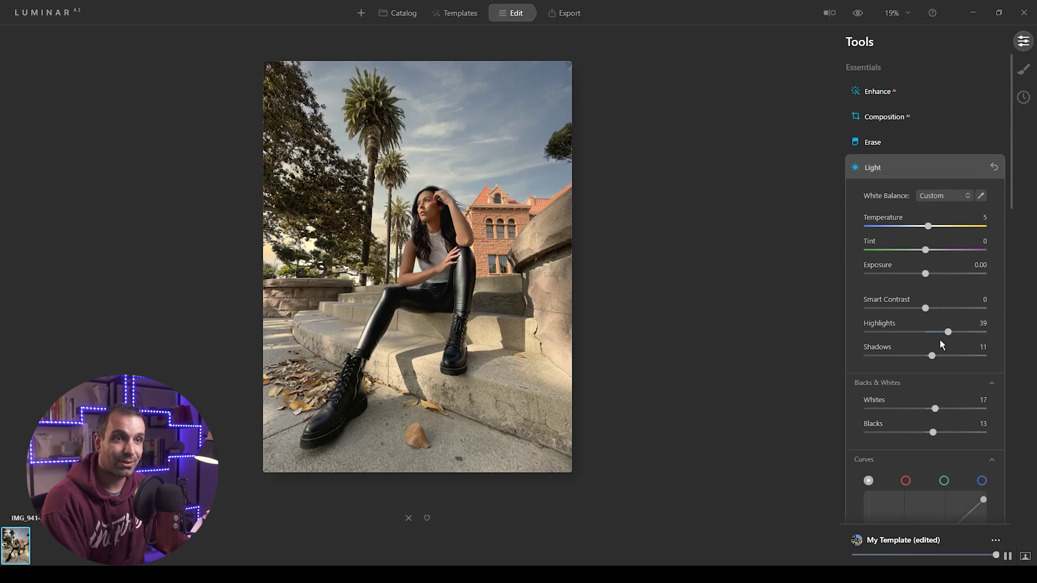
scroll(939, 349, "down", 4)
left_click(875, 449)
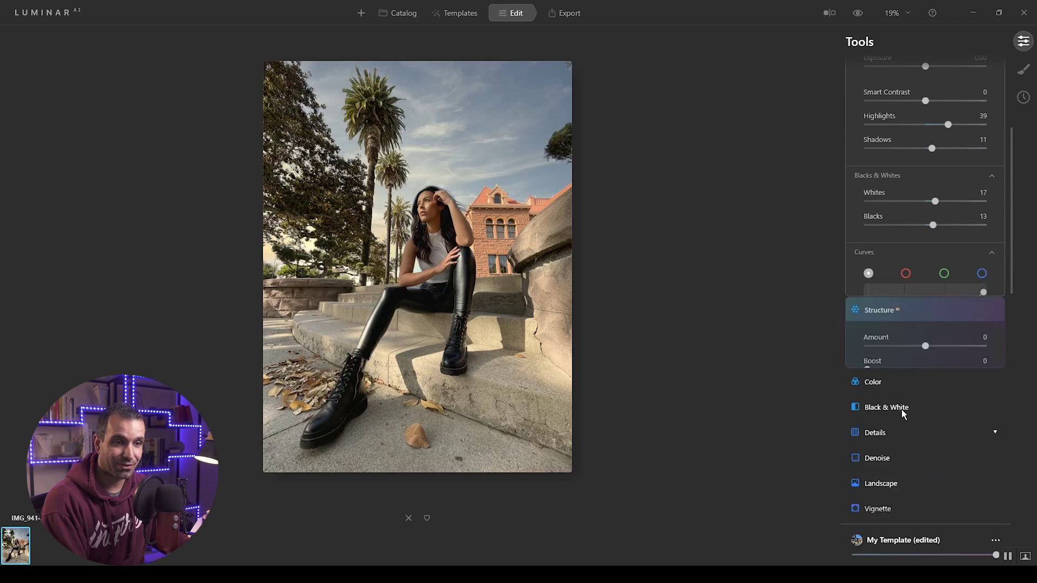
left_click_drag(926, 124, 941, 125)
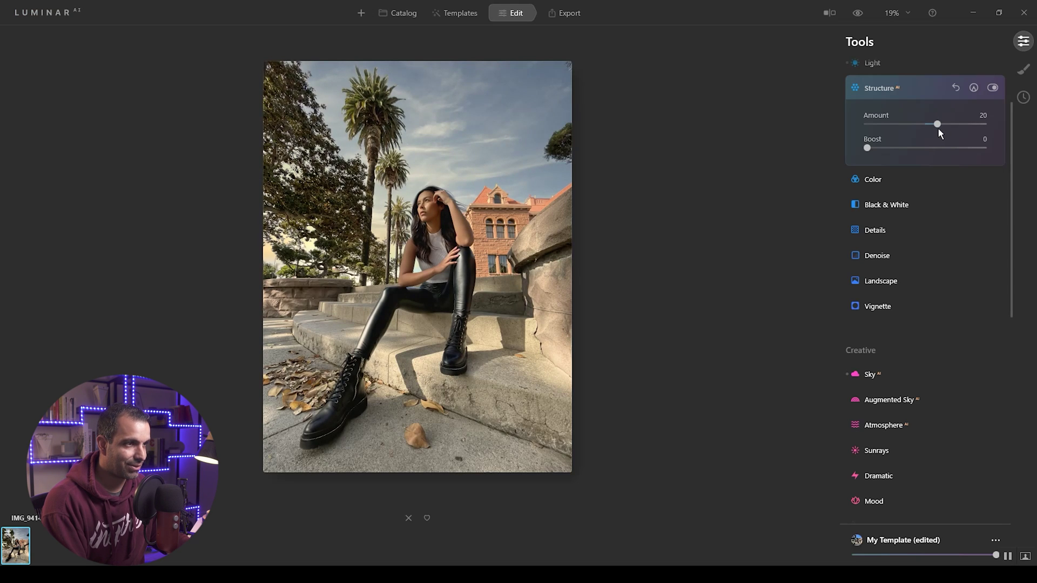
mouse_move(939, 125)
left_mouse_down()
mouse_move(956, 128)
mouse_move(928, 126)
mouse_move(957, 134)
mouse_move(938, 126)
left_mouse_up()
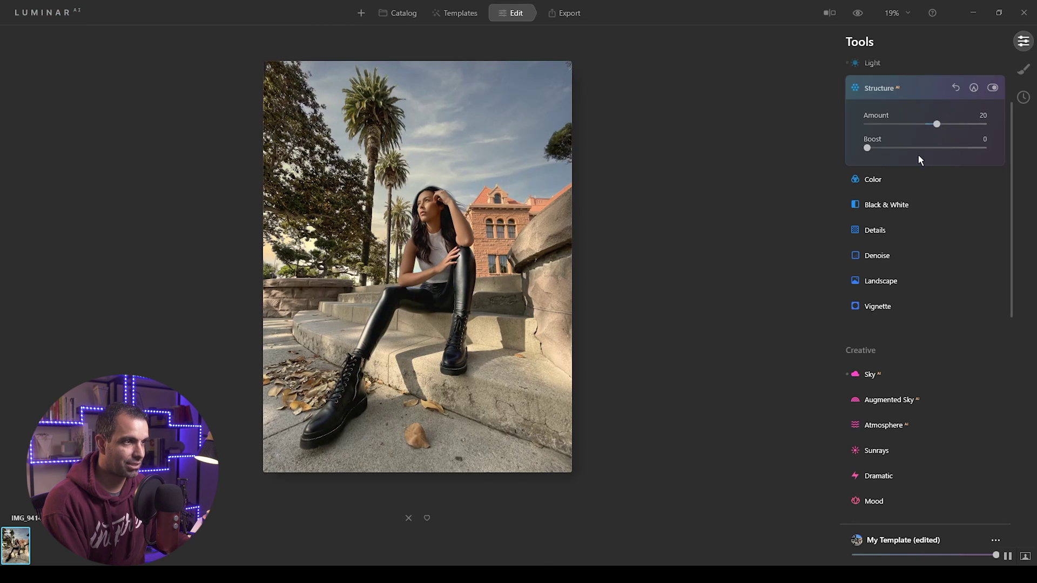
left_click_drag(867, 148, 760, 157)
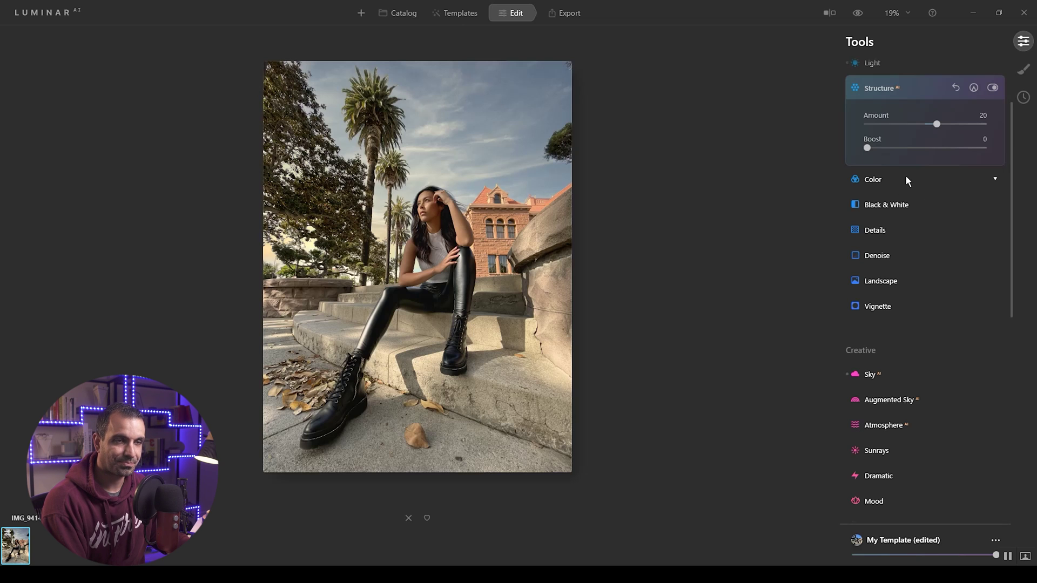
Try an overall color Saturation of -10, reset it to 0, and set Vibrance to -15 instead
scroll(907, 182, "up", 2)
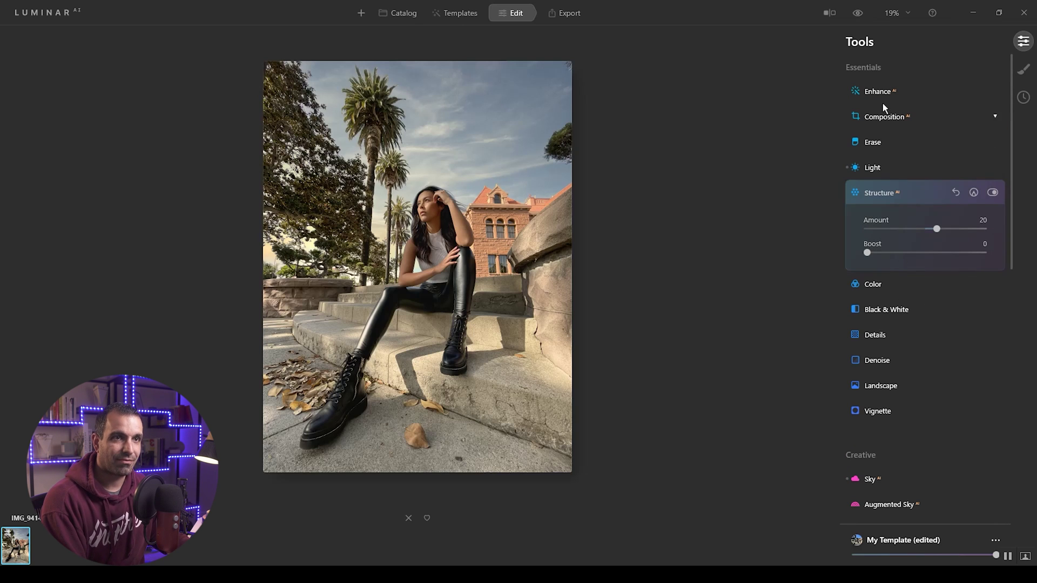
left_click(886, 286)
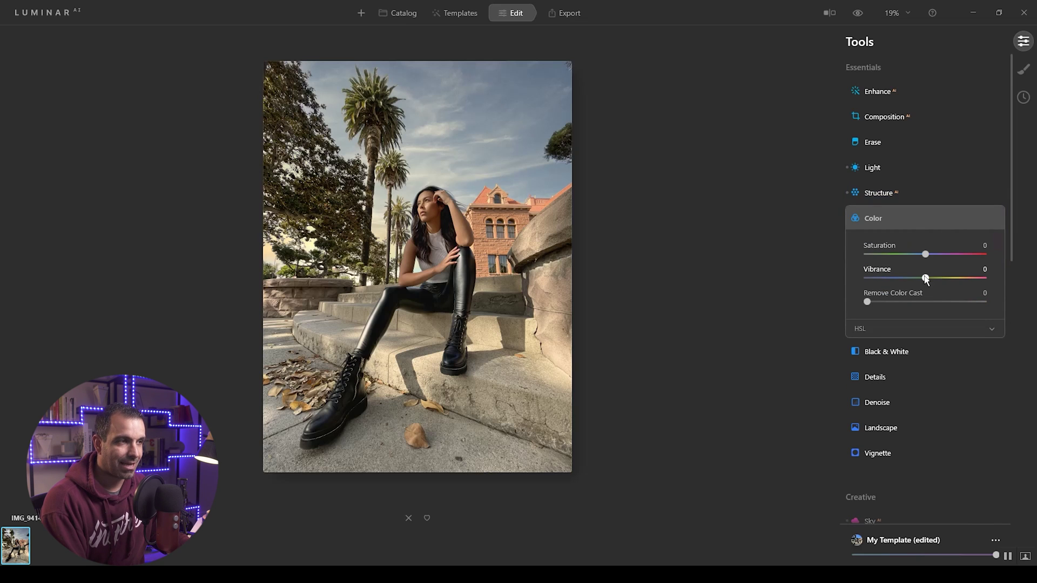
left_click_drag(925, 255, 919, 255)
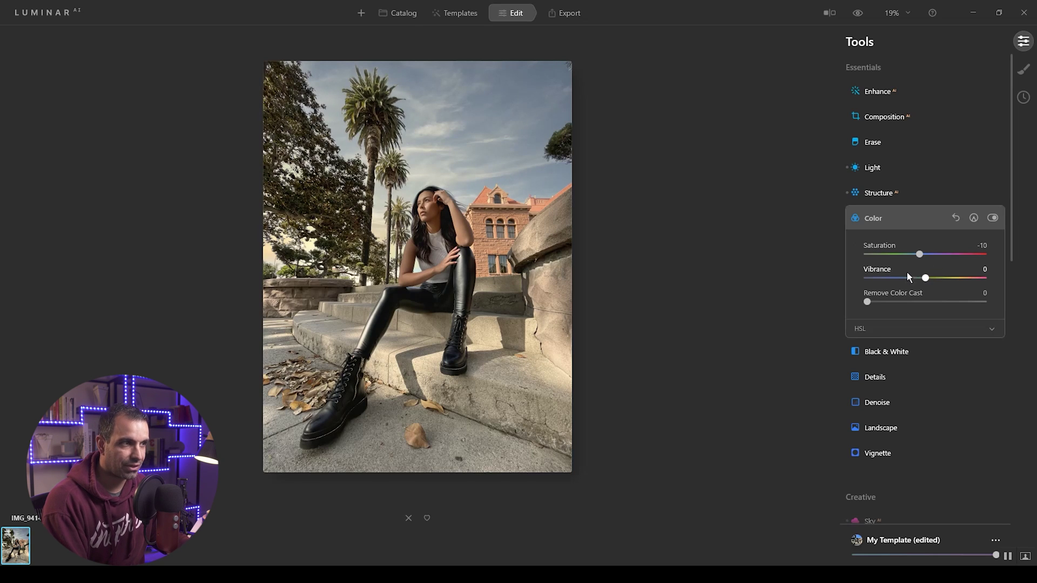
double_click(920, 255)
left_click_drag(924, 278, 917, 278)
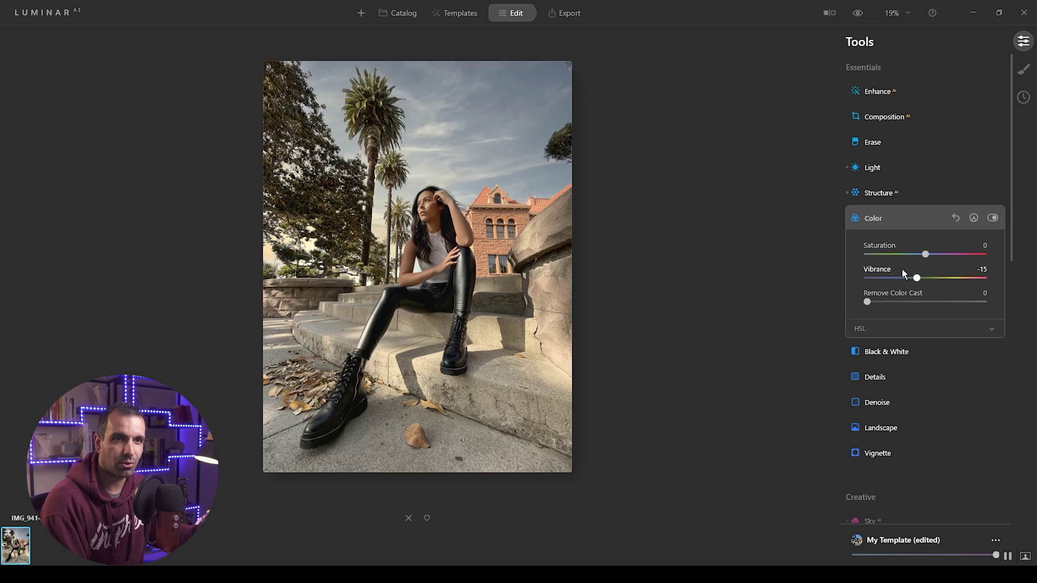
Adjust the HSL saturation per color with Orange 12, Yellow -7, Green -47, Blue 31 and Purple 19
left_click(869, 329)
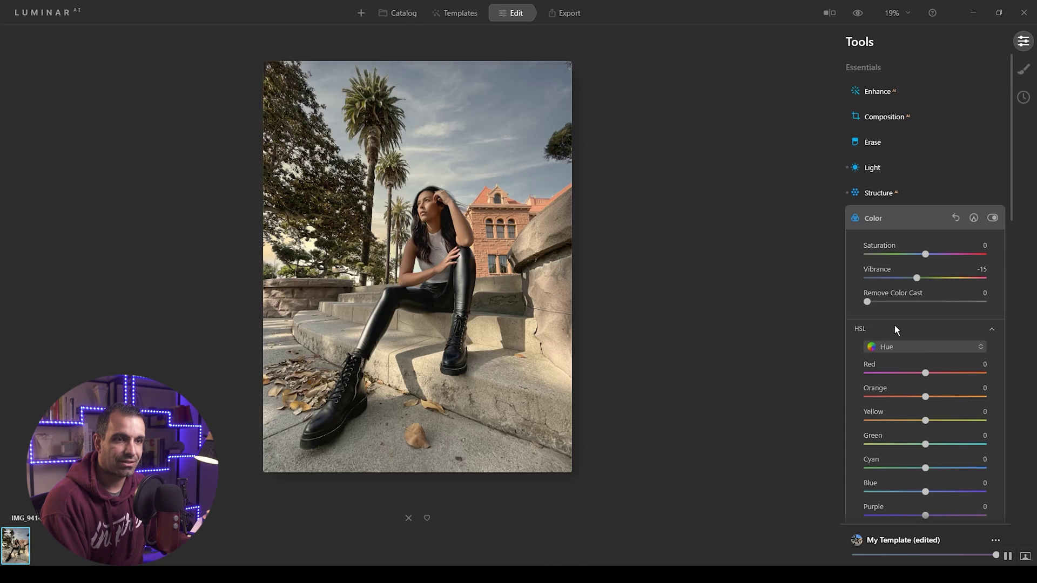
left_click(908, 256)
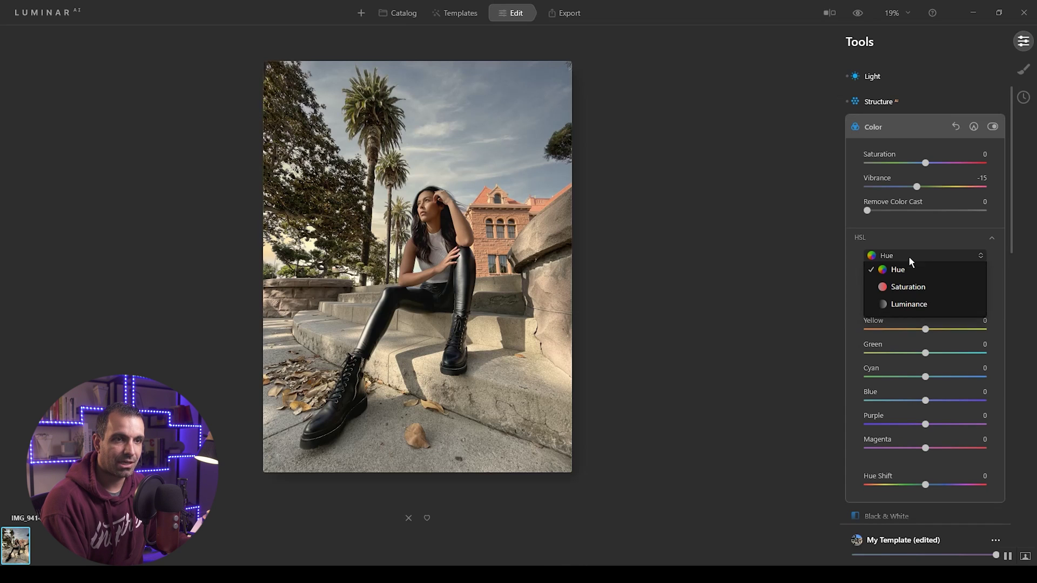
left_click(907, 293)
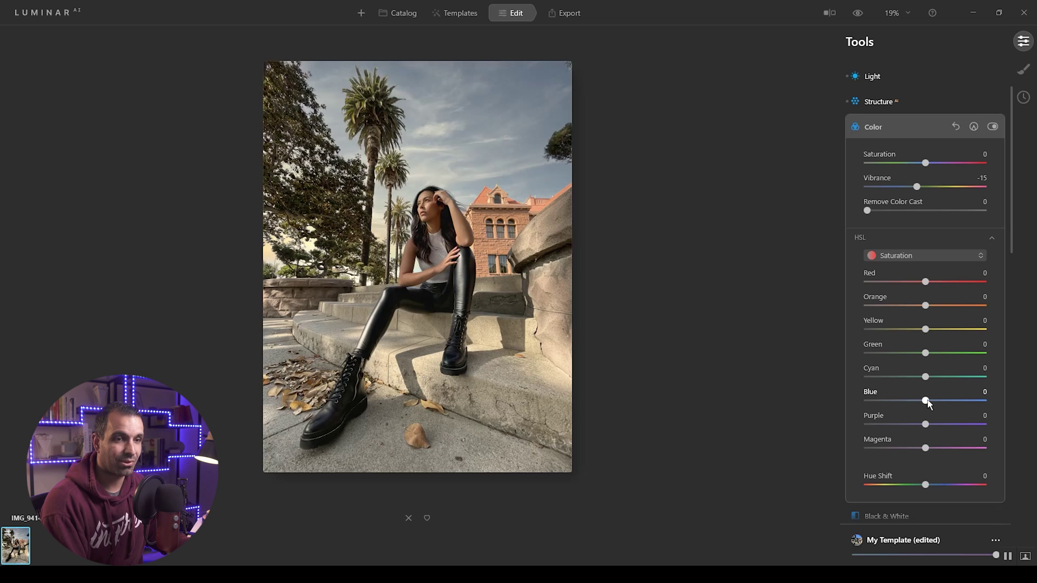
left_click_drag(926, 401, 938, 429)
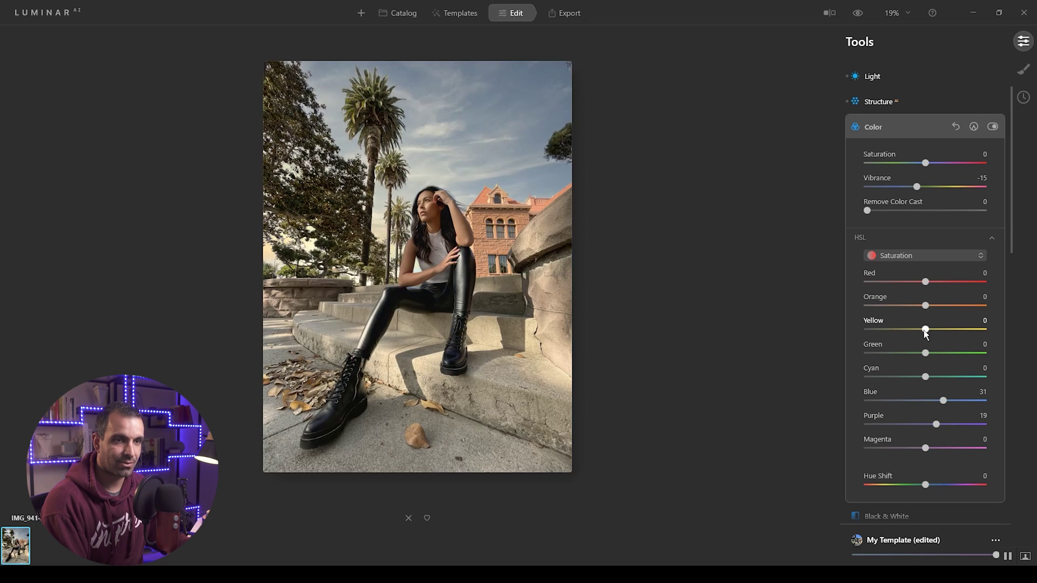
mouse_move(925, 331)
left_mouse_down()
mouse_move(914, 330)
mouse_move(920, 342)
mouse_move(921, 330)
left_mouse_up()
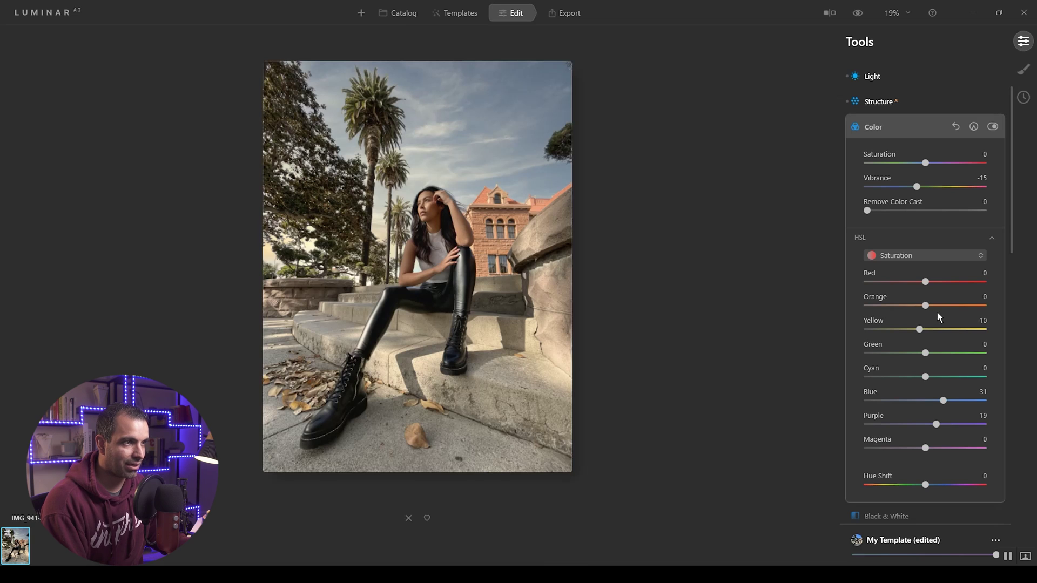
left_click_drag(925, 305, 946, 312)
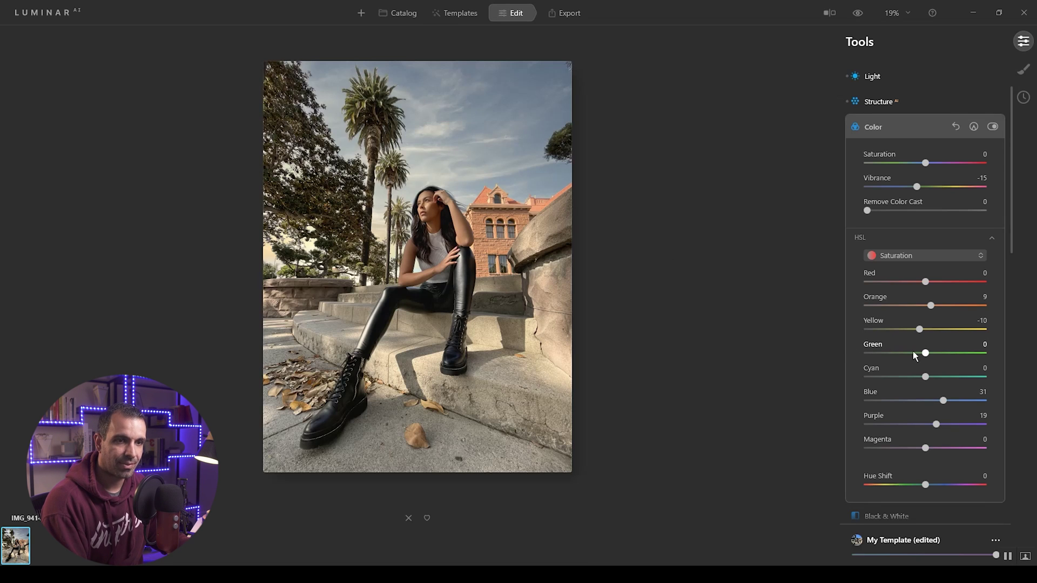
left_click_drag(925, 352, 889, 355)
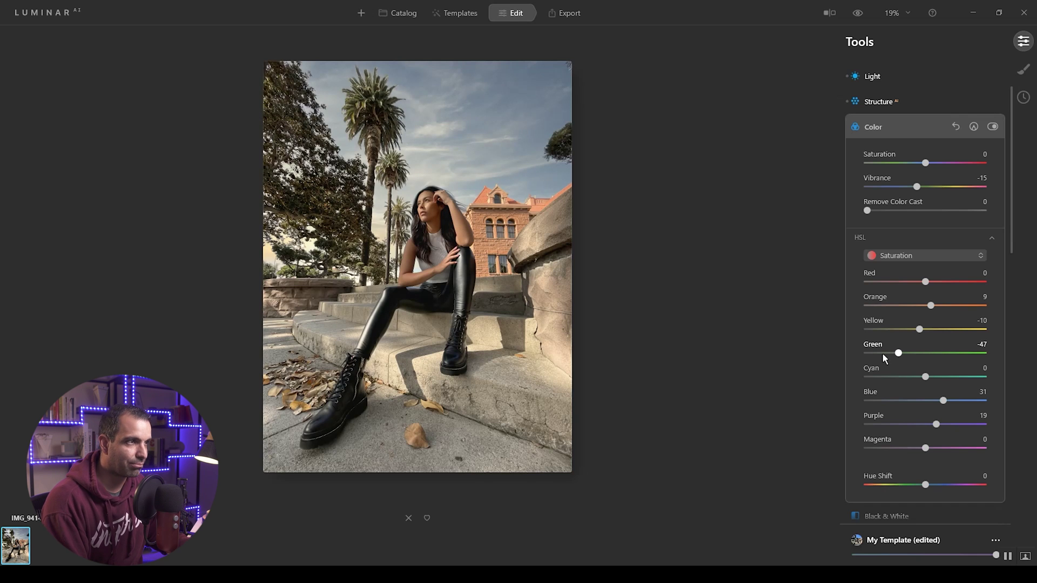
left_click_drag(919, 329, 921, 329)
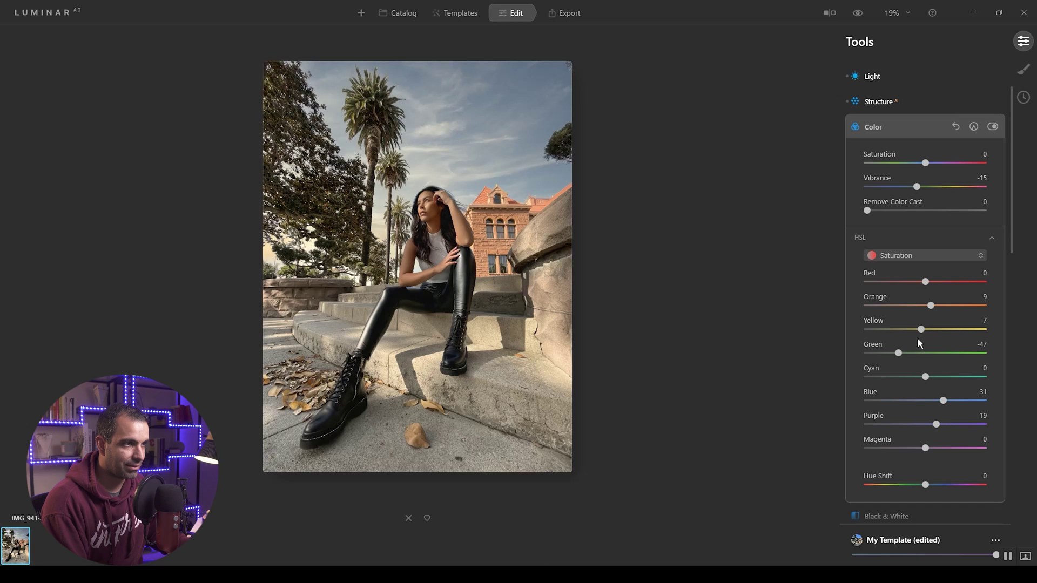
left_click_drag(934, 307, 936, 307)
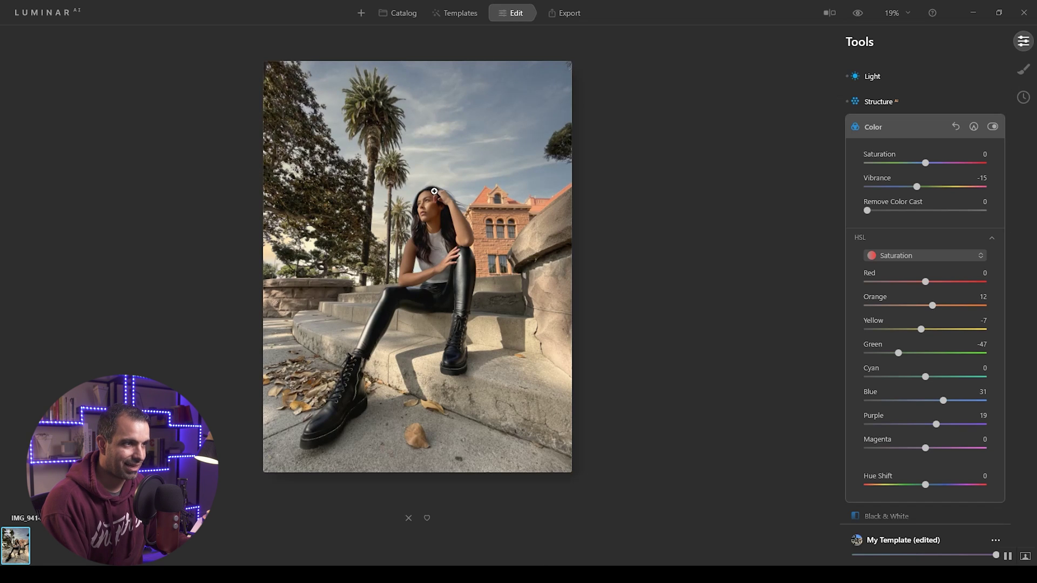
Shift the HSL hues with Orange -2, Yellow -7, Green 64, Cyan -24, Blue 20 and Purple 18
left_click(954, 256)
left_click(937, 273)
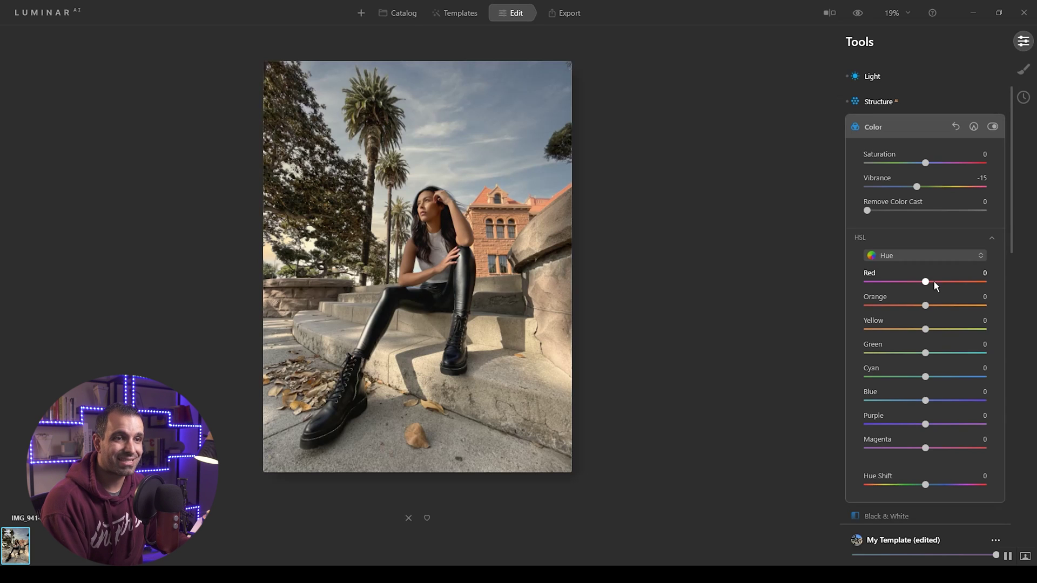
left_click_drag(925, 308, 923, 334)
double_click(920, 305)
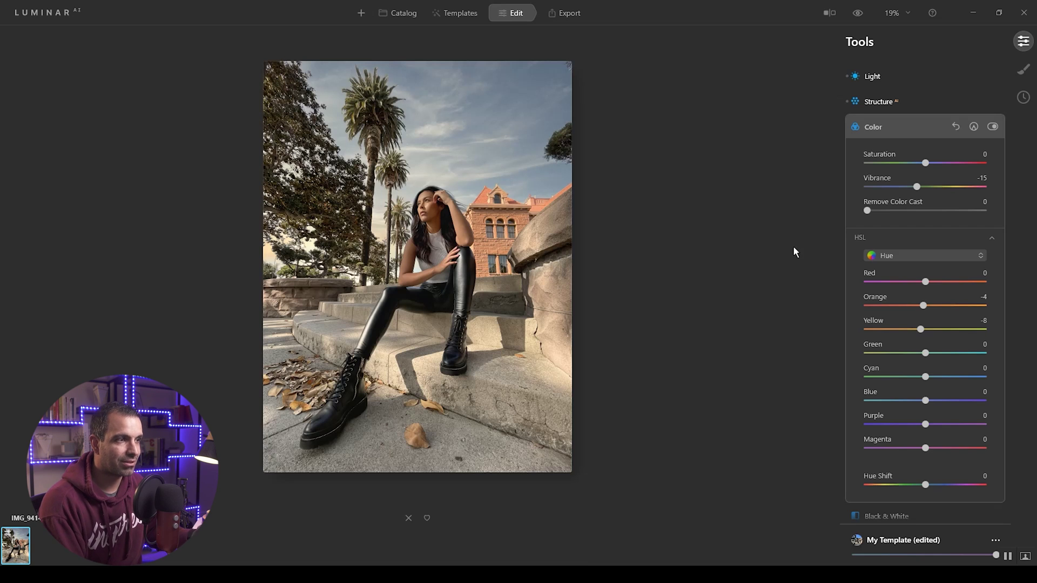
left_click_drag(919, 331, 922, 332)
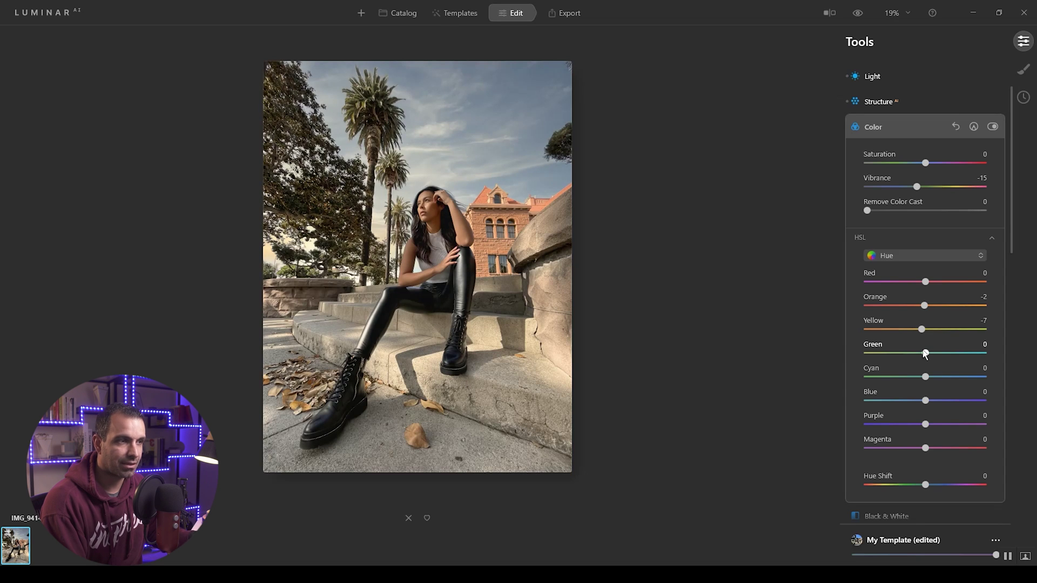
left_click_drag(925, 353, 933, 355)
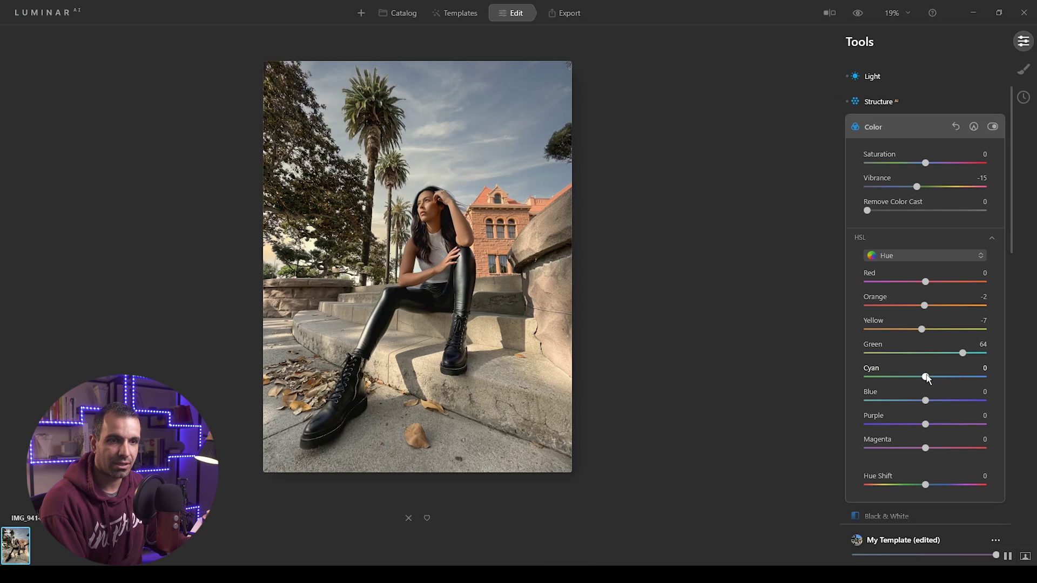
left_click_drag(885, 378, 939, 426)
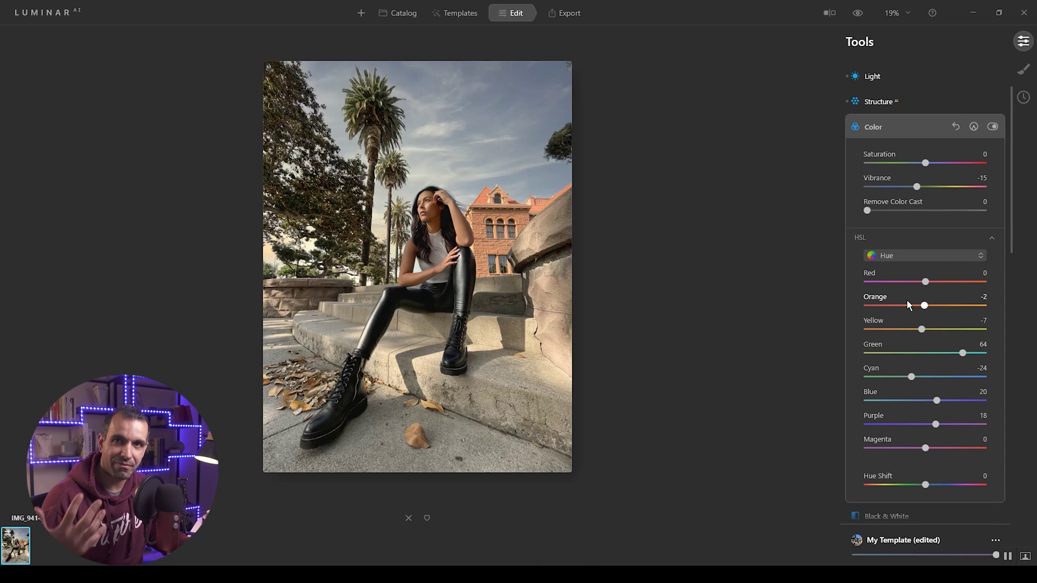
Compare the color-graded photo with the original by toggling repeatedly between the before and after views
scroll(928, 240, "down", 2)
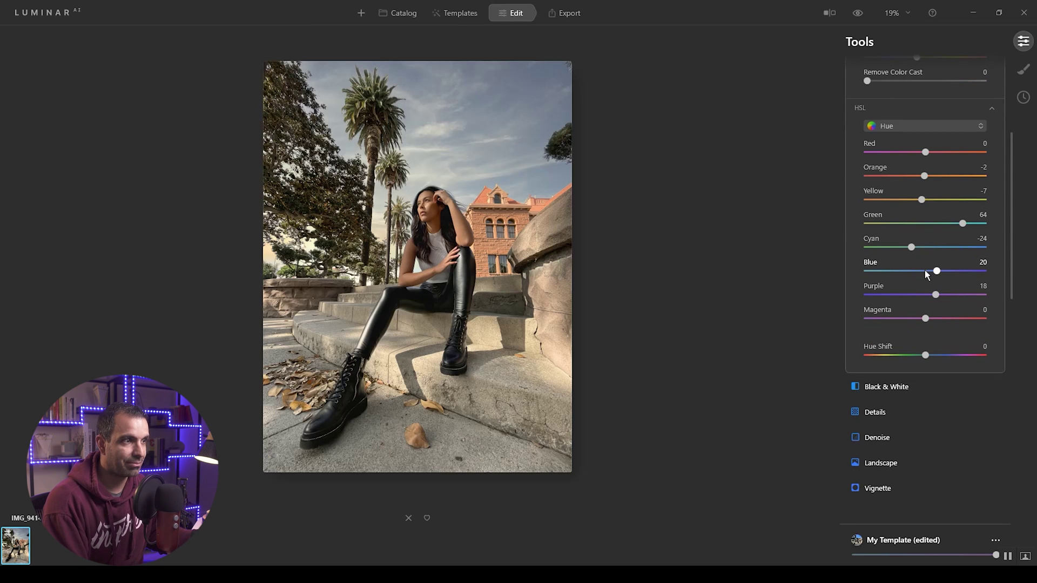
key("backslash")
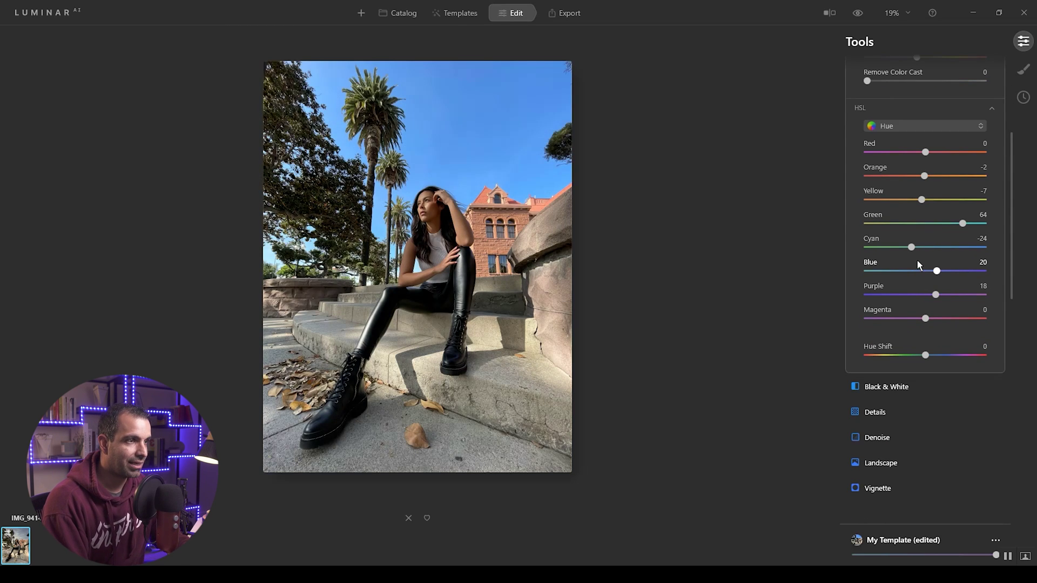
key("backslash")
key("backslash")
key("backslash")
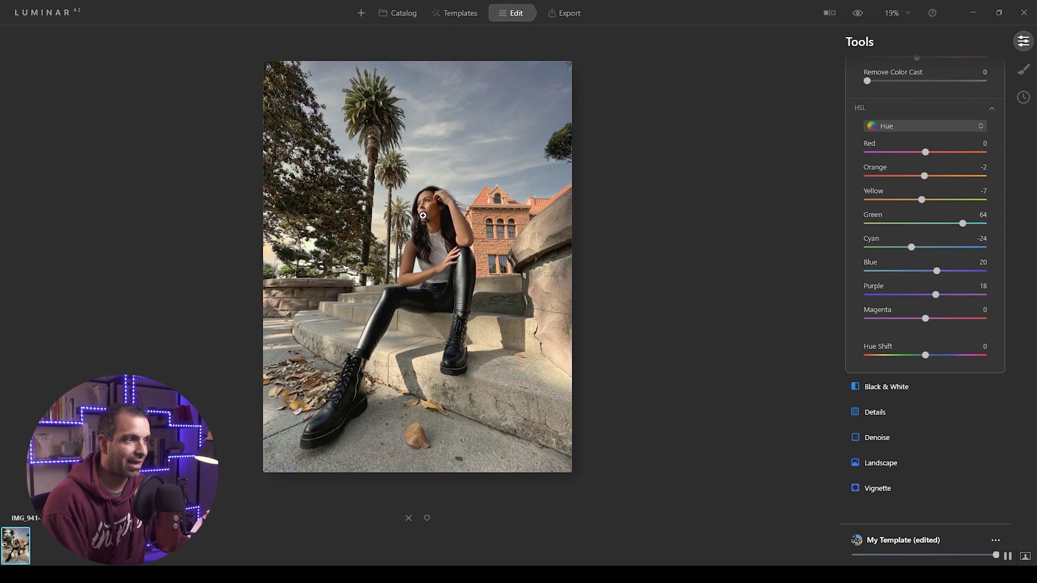
key("backslash")
key("backslash")
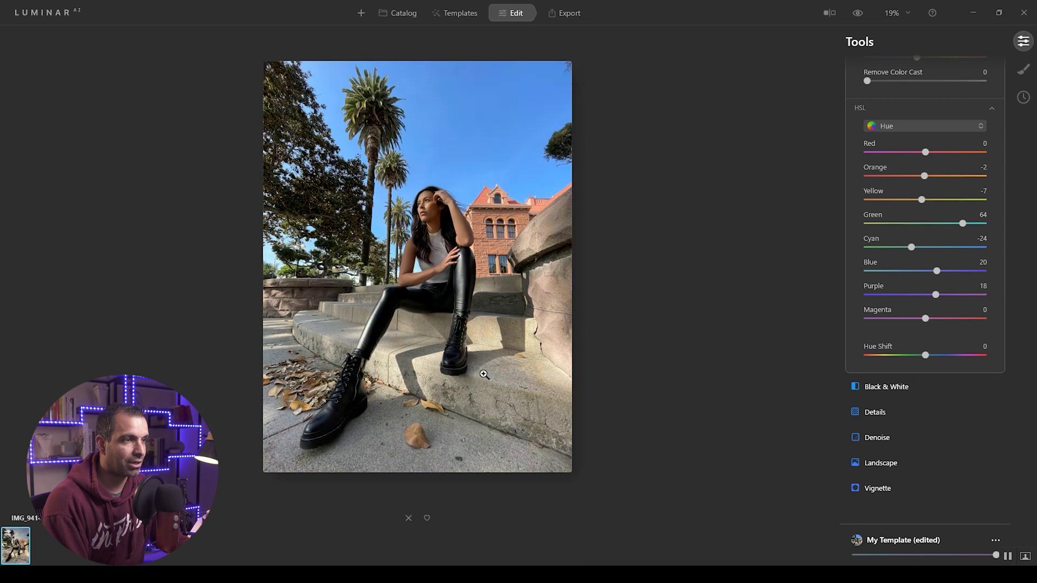
scroll(944, 211, "up", 5)
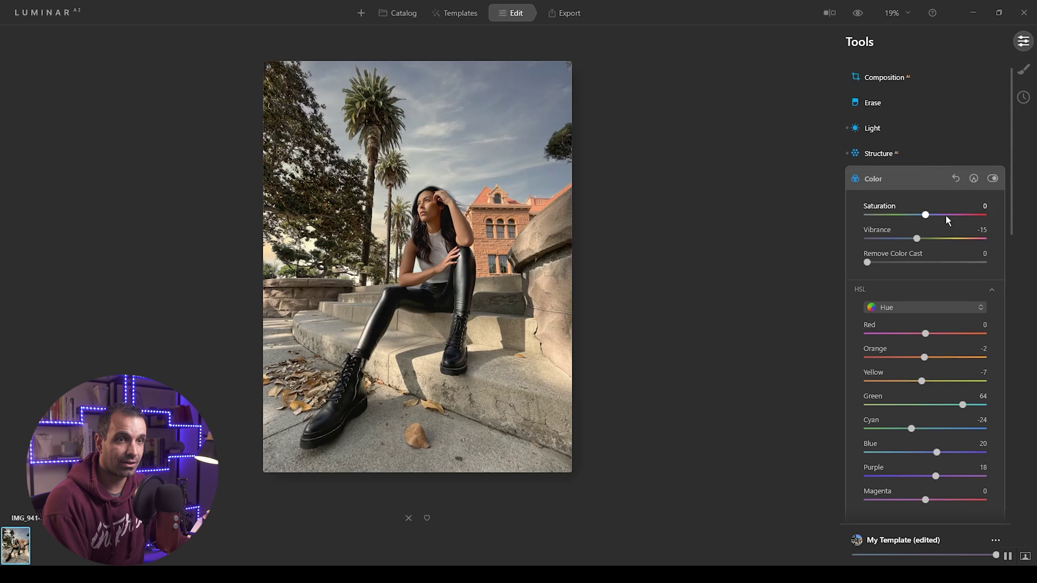
Set the photo's overall color Saturation to -9 and Vibrance to 20, checking the woman's skin tones at 100% zoom
scroll(912, 253, "down", 1)
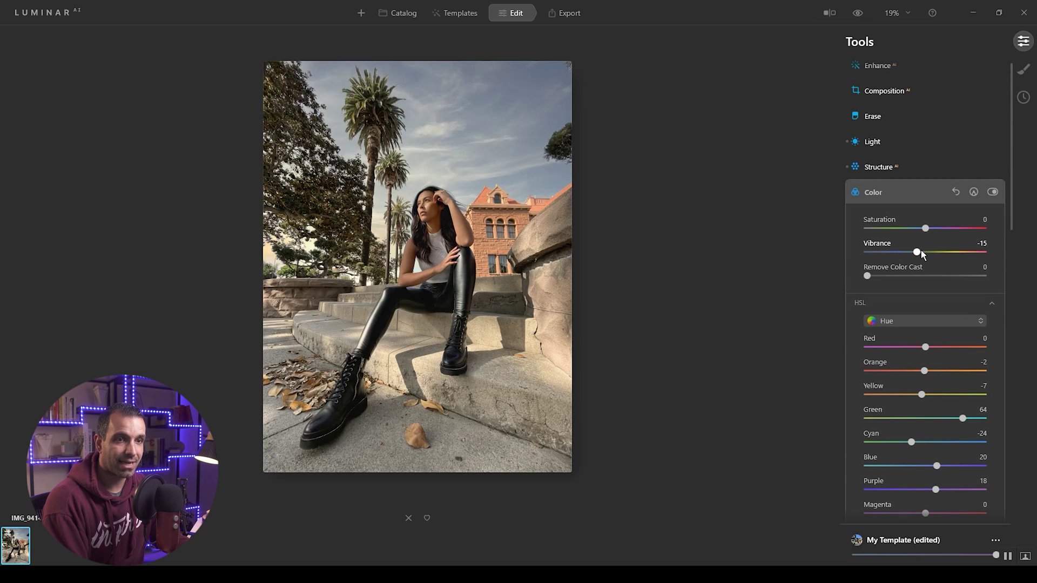
left_click_drag(918, 248, 937, 261)
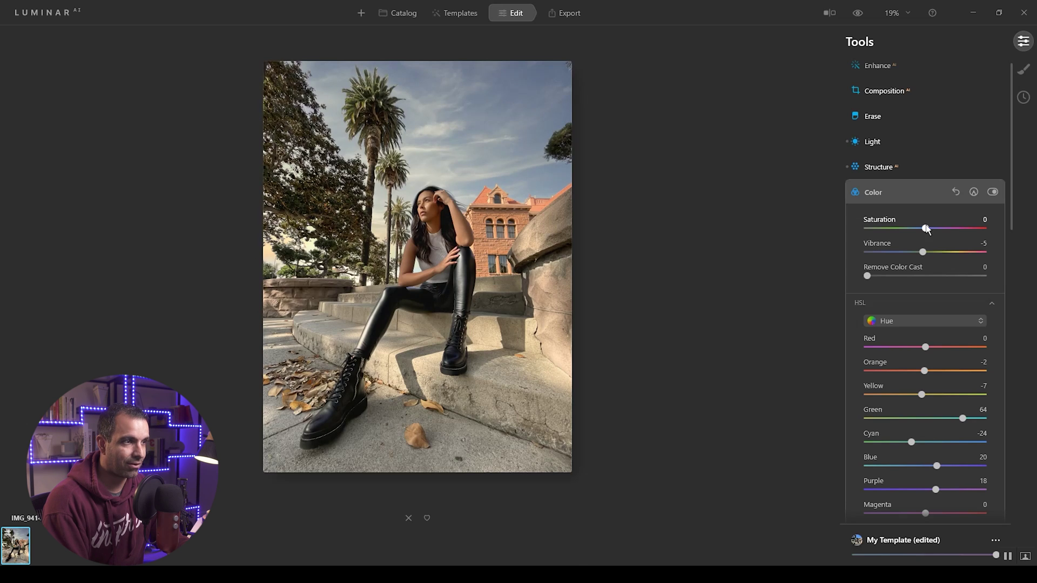
left_click_drag(925, 229, 923, 229)
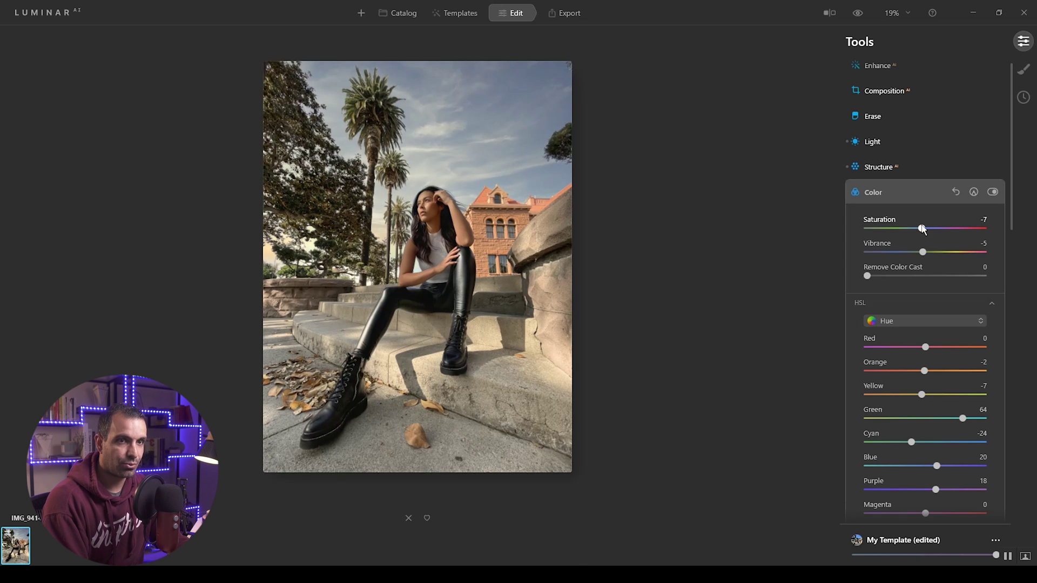
left_click_drag(919, 229, 941, 257)
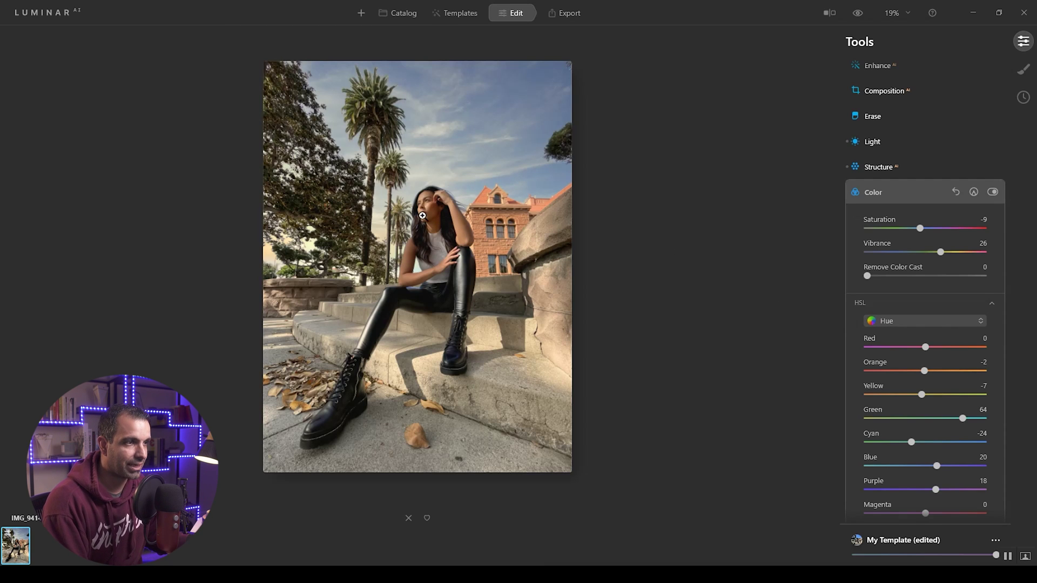
left_click_drag(940, 251, 937, 254)
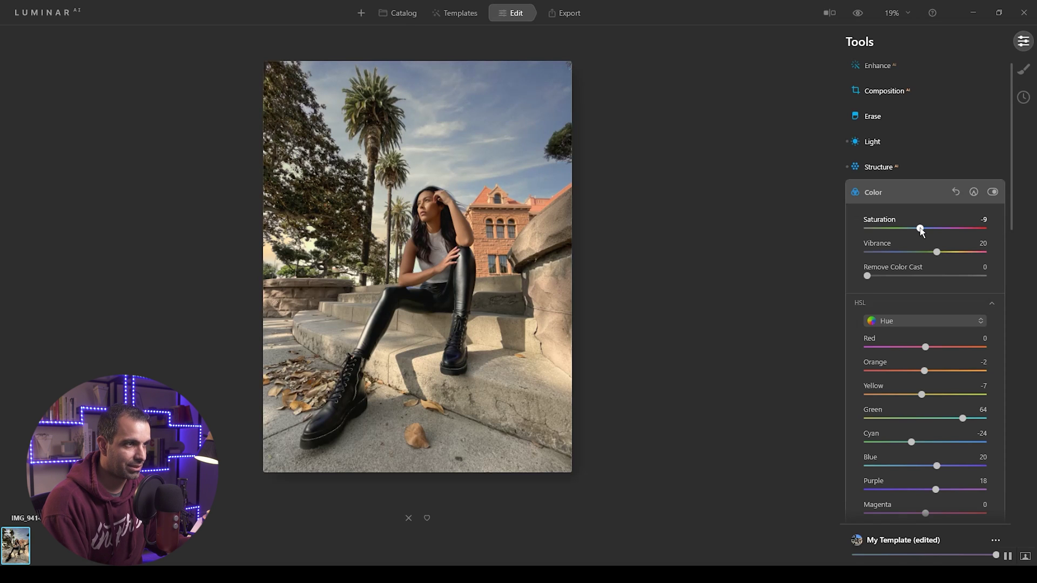
left_click(425, 210)
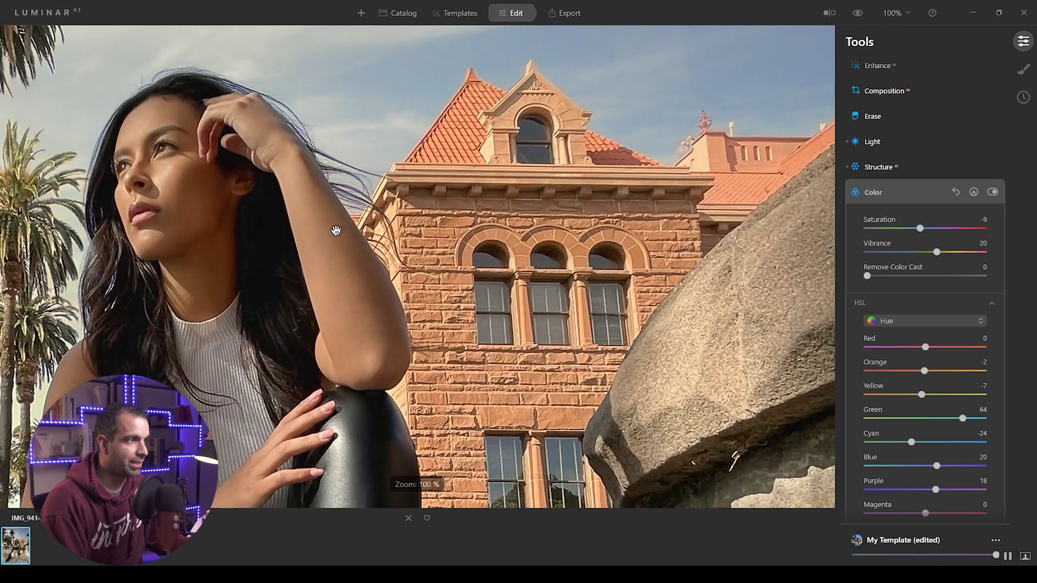
scroll(342, 228, "down", 2)
left_click(405, 245)
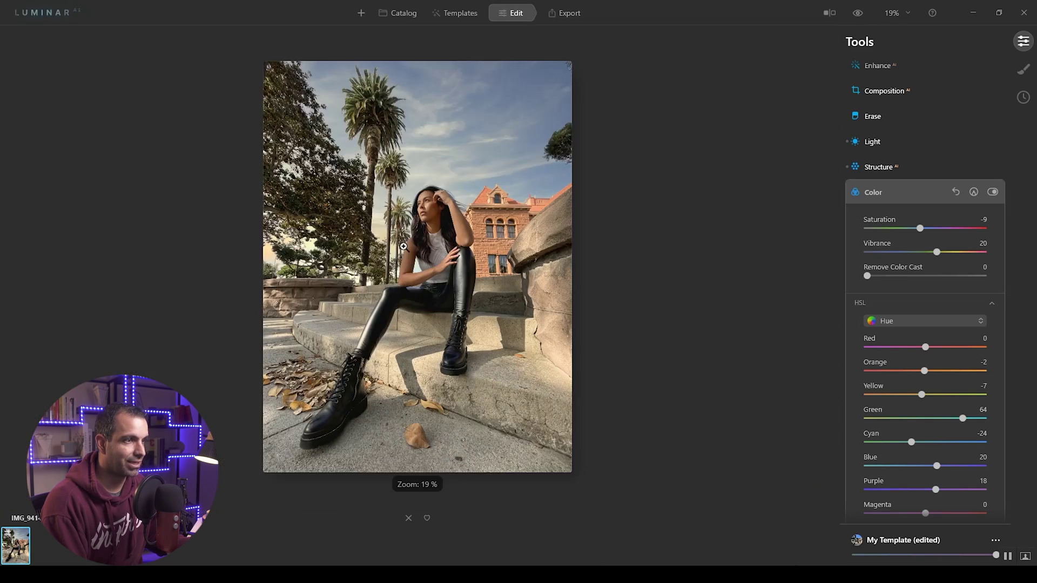
left_click(403, 246)
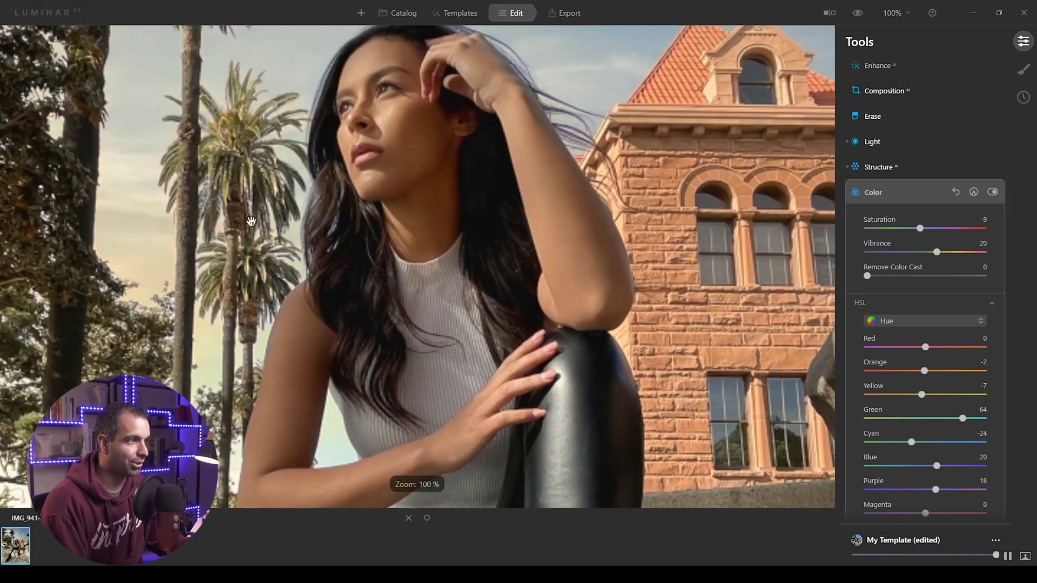
left_click(379, 193)
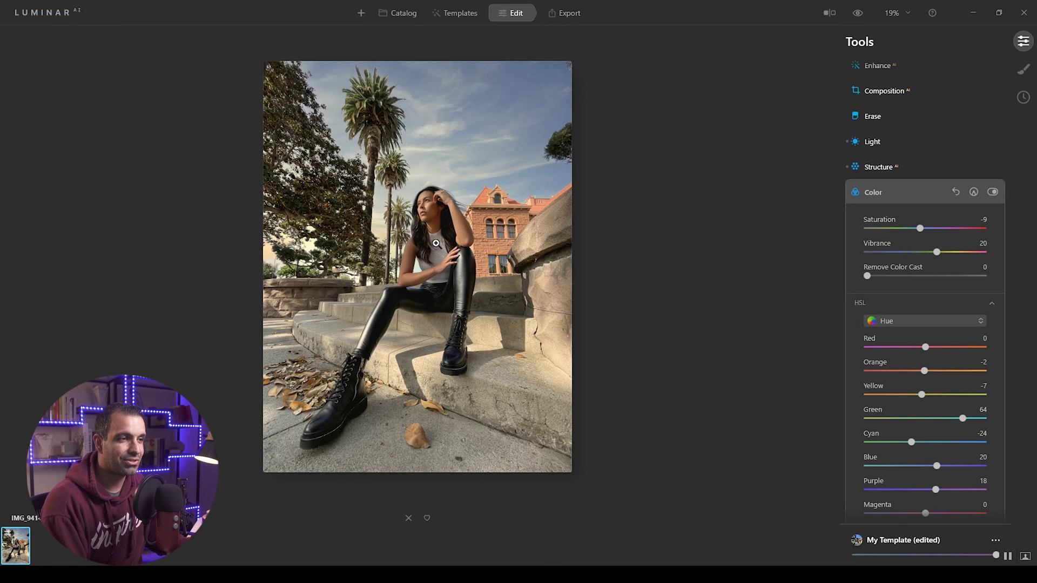
Enhance the photo with an Accent AI amount of 14
left_click(912, 68)
left_click_drag(867, 104, 888, 116)
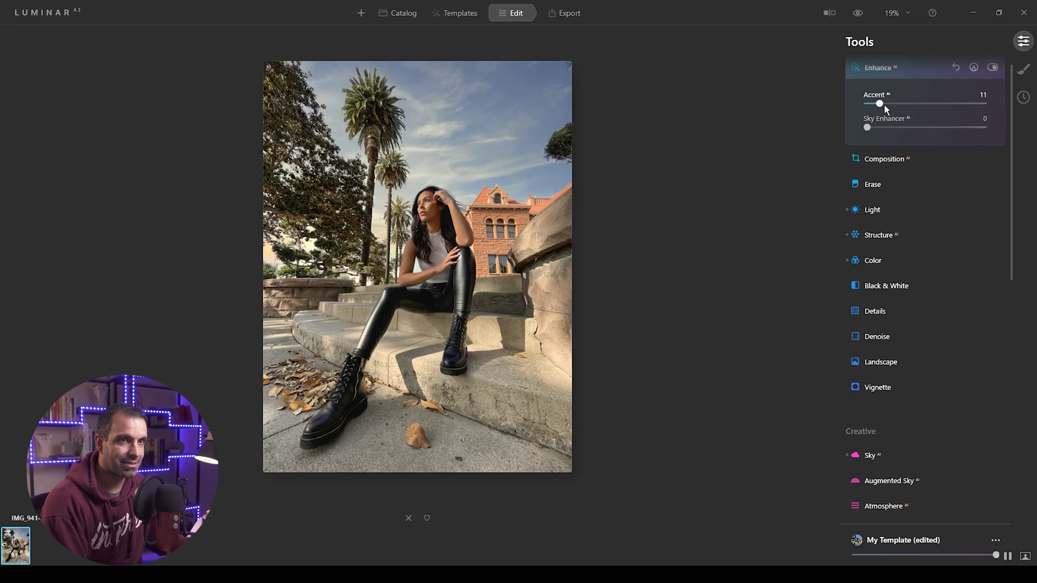
mouse_move(902, 106)
left_mouse_down()
mouse_move(947, 108)
mouse_move(885, 108)
left_mouse_up()
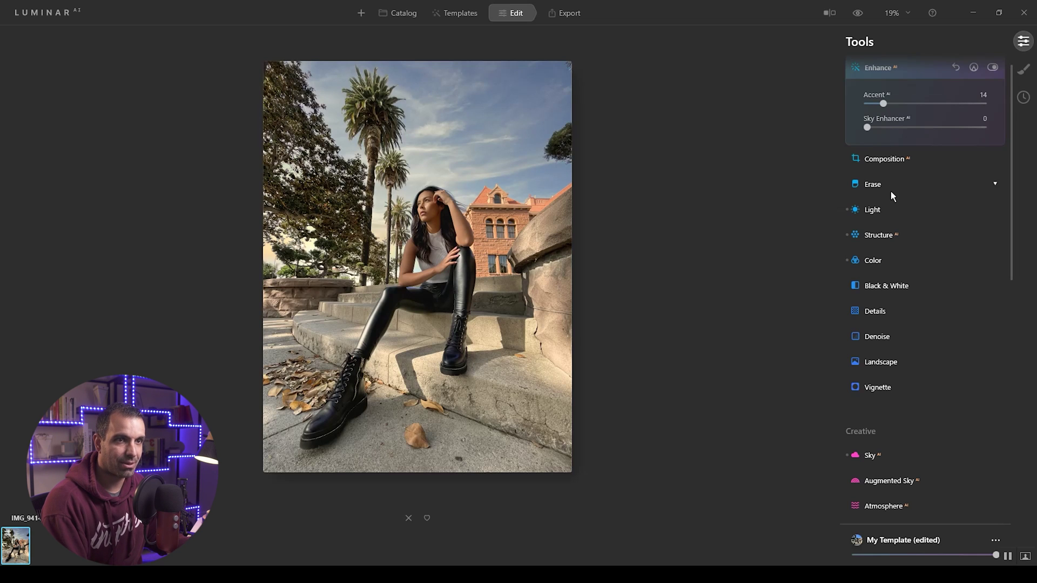
Add a vignette with Amount -100 and Size 0
scroll(940, 275, "down", 2)
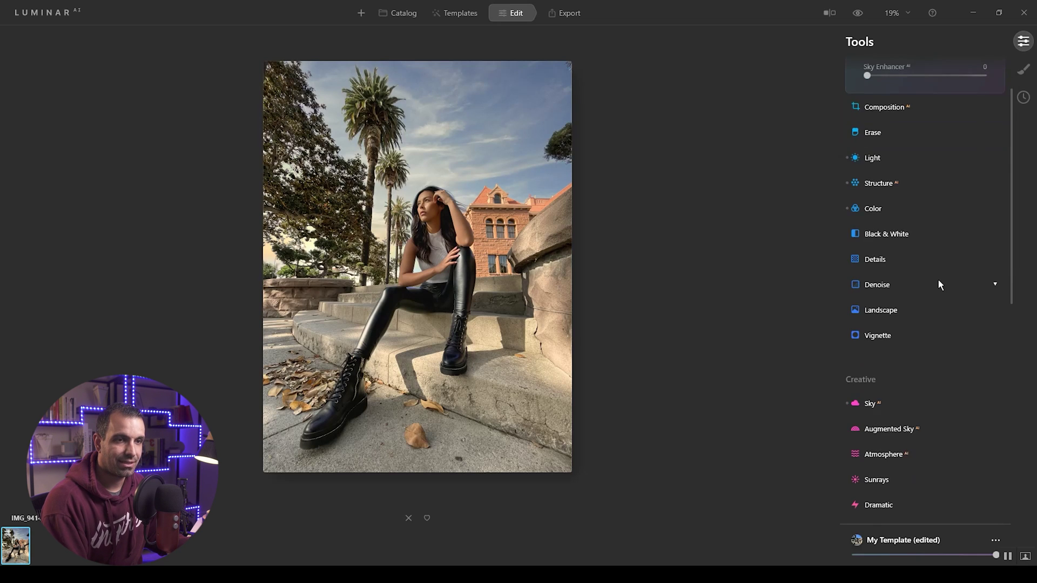
scroll(938, 286, "up", 3)
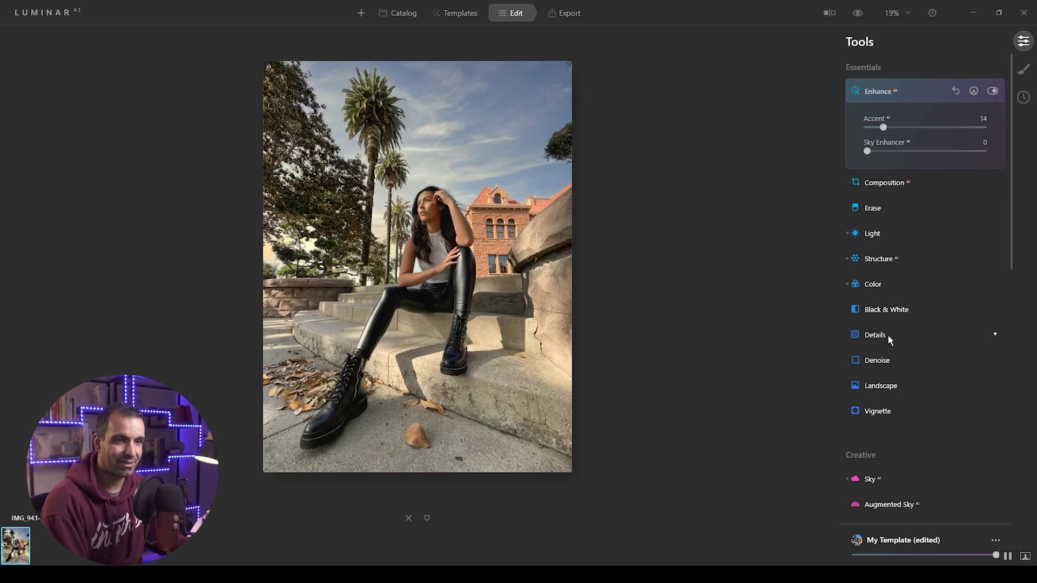
left_click(879, 412)
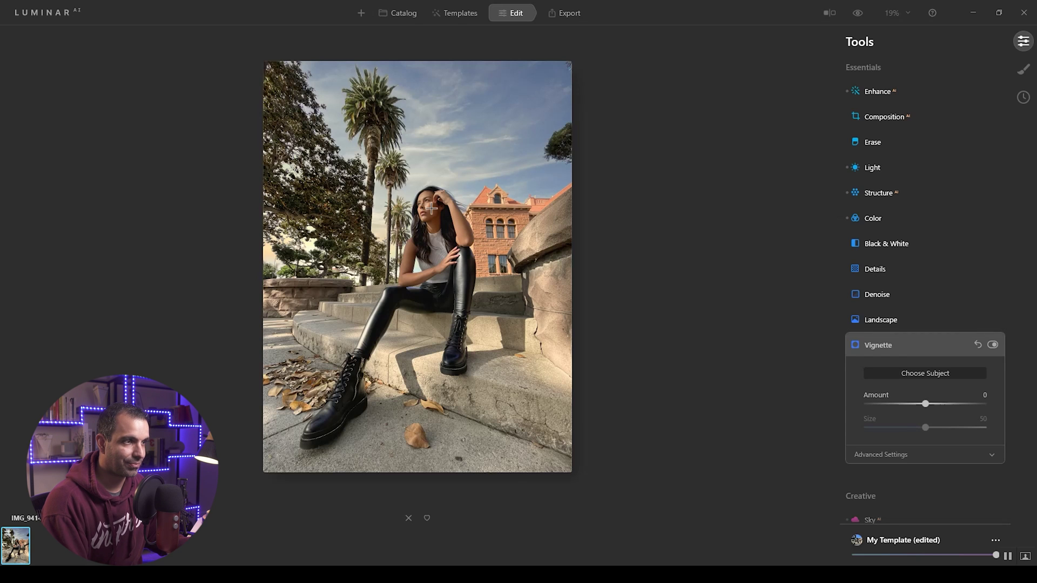
left_click_drag(929, 412, 822, 409)
left_click_drag(925, 427, 812, 457)
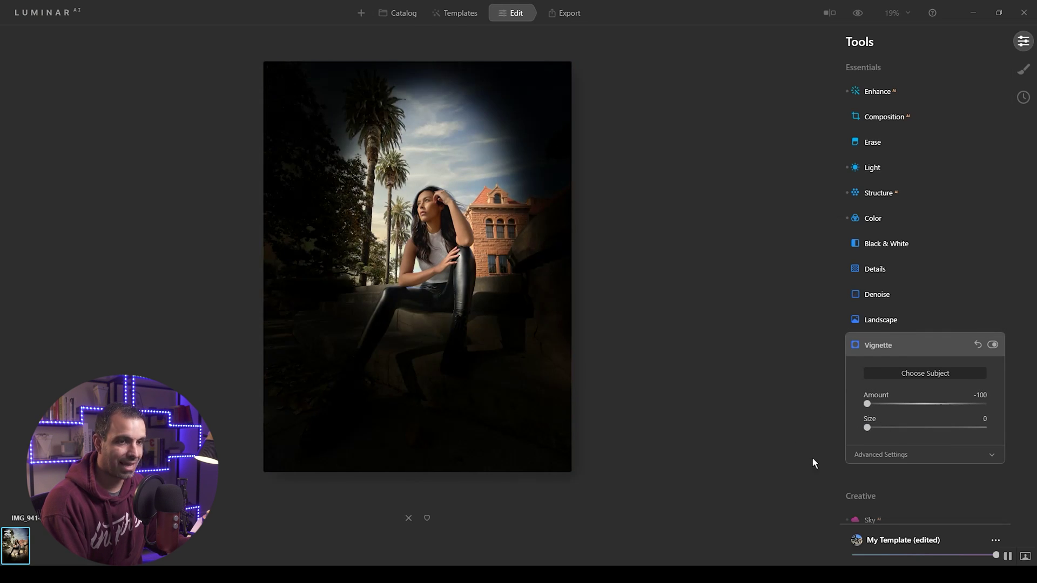
Set the vignette's advanced settings to Roundness 100, Feather 100 and Inner Light 40
left_click(909, 455)
left_click_drag(926, 439, 991, 441)
left_click_drag(924, 460, 1028, 480)
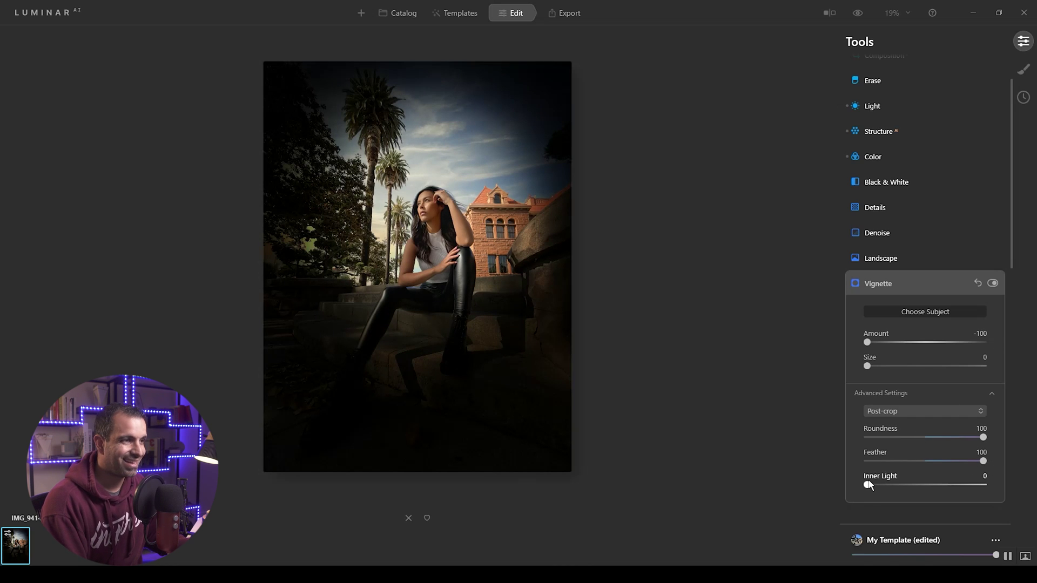
left_click_drag(879, 489, 914, 486)
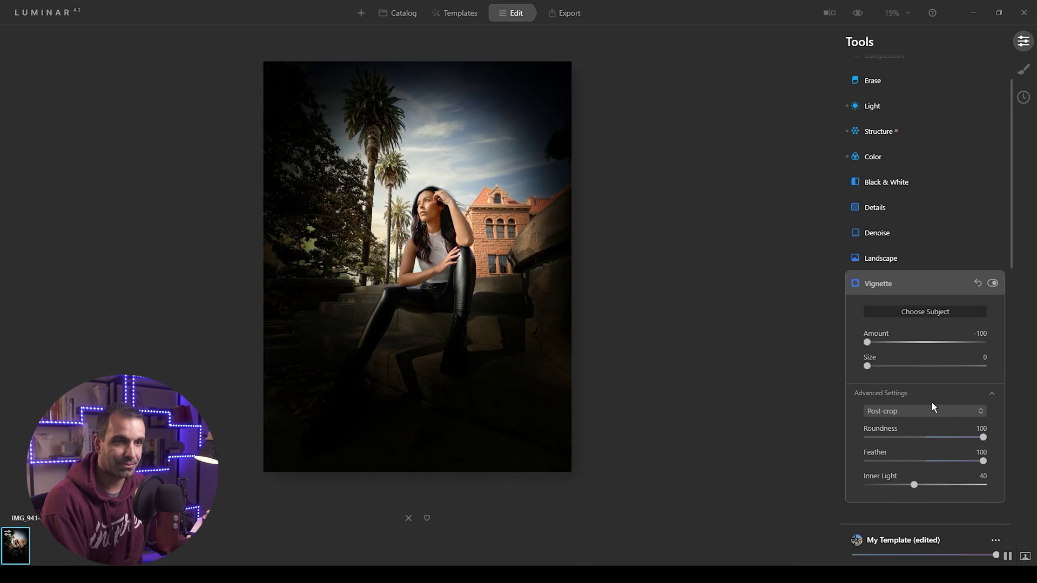
Try lowering the photo's light Exposure to -0.28
scroll(929, 92, "up", 2)
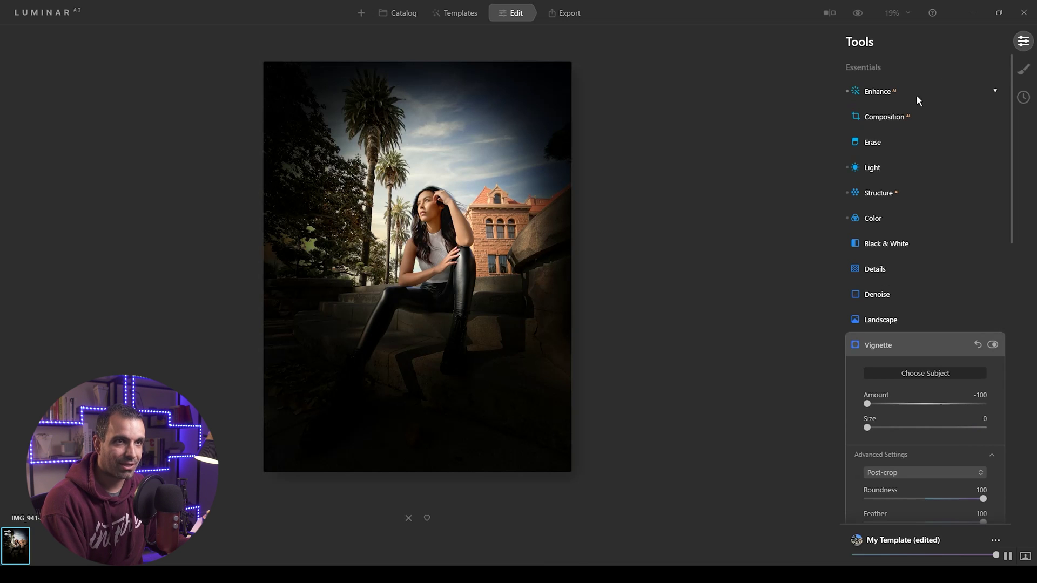
left_click(906, 167)
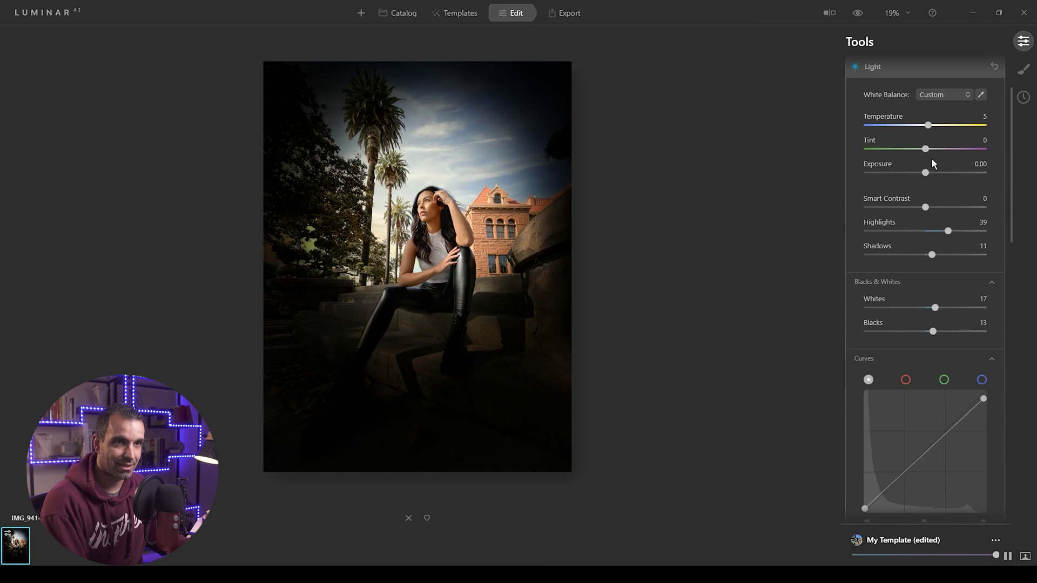
left_click_drag(927, 171, 923, 174)
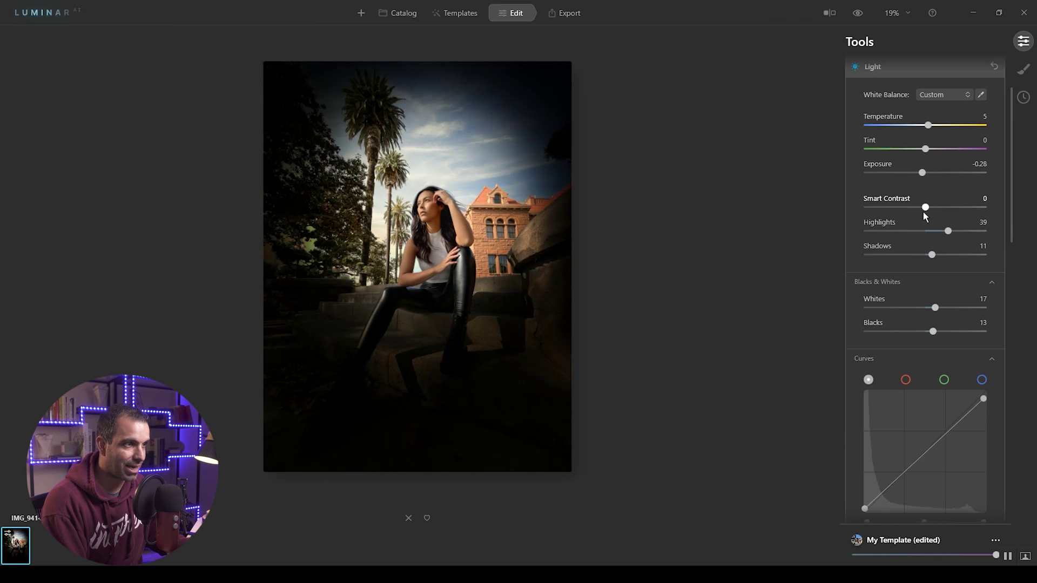
Soften the vignette to Amount -57 and compare the photo with the effect switched off and on
scroll(932, 216, "down", 6)
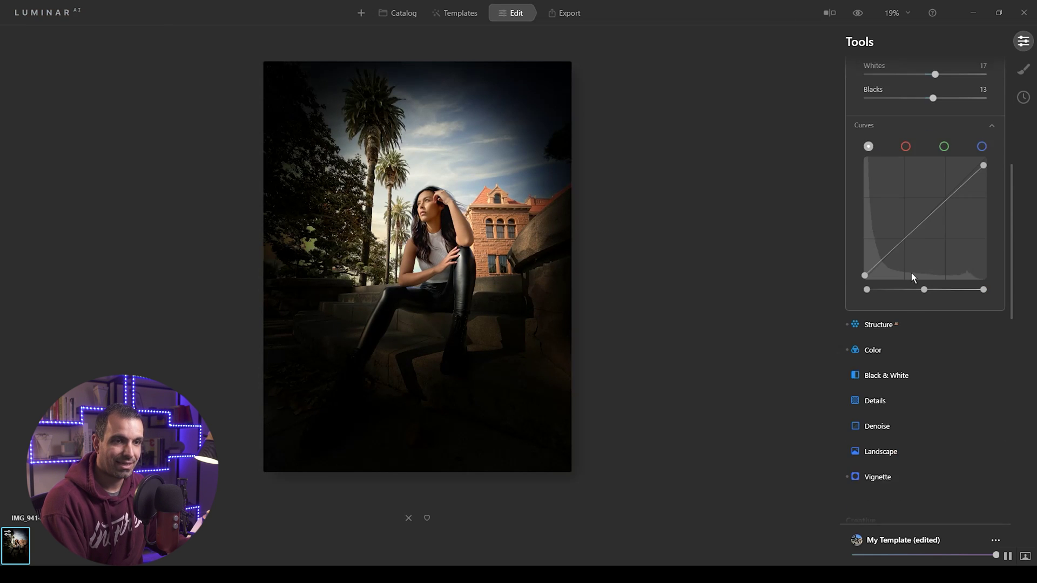
left_click(882, 348)
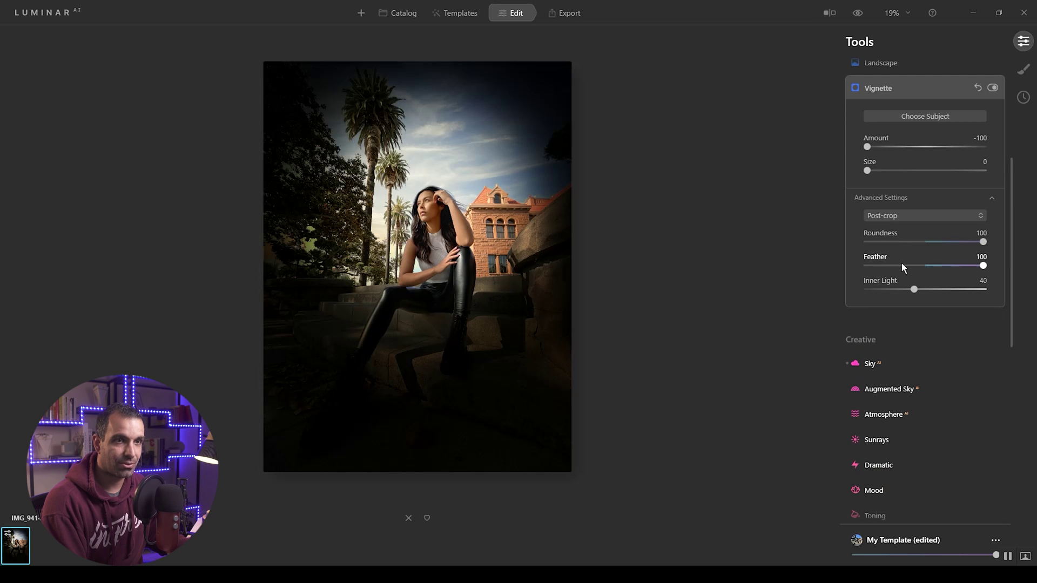
scroll(901, 263, "up", 3)
left_click_drag(868, 226, 893, 228)
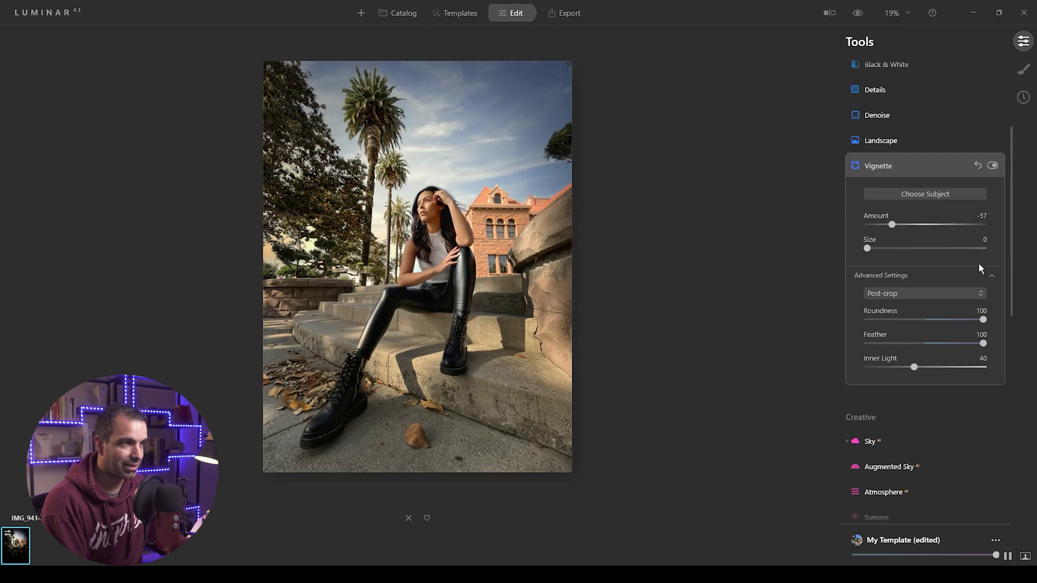
left_click(992, 166)
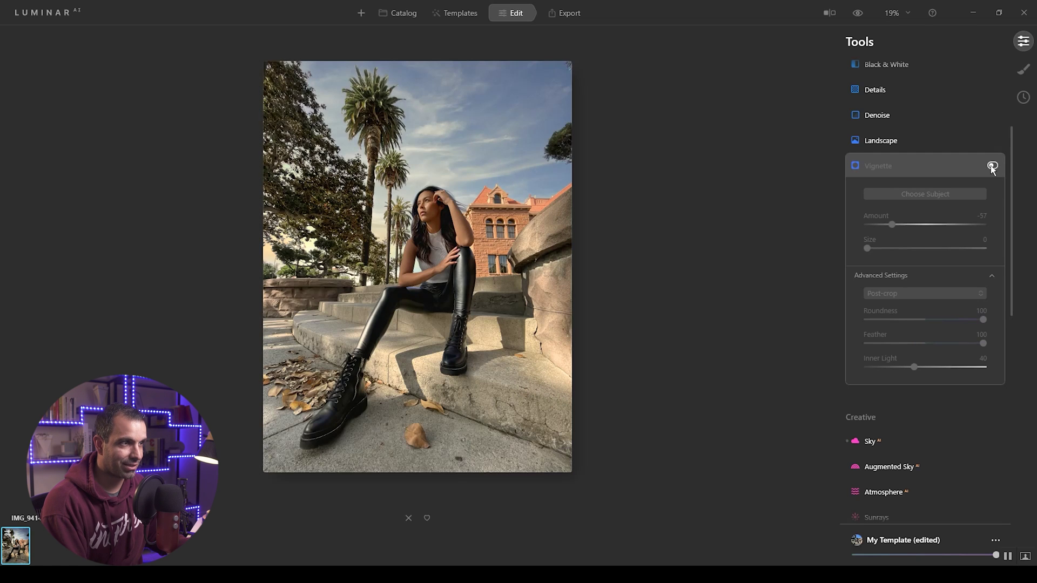
left_click(991, 166)
left_click(992, 166)
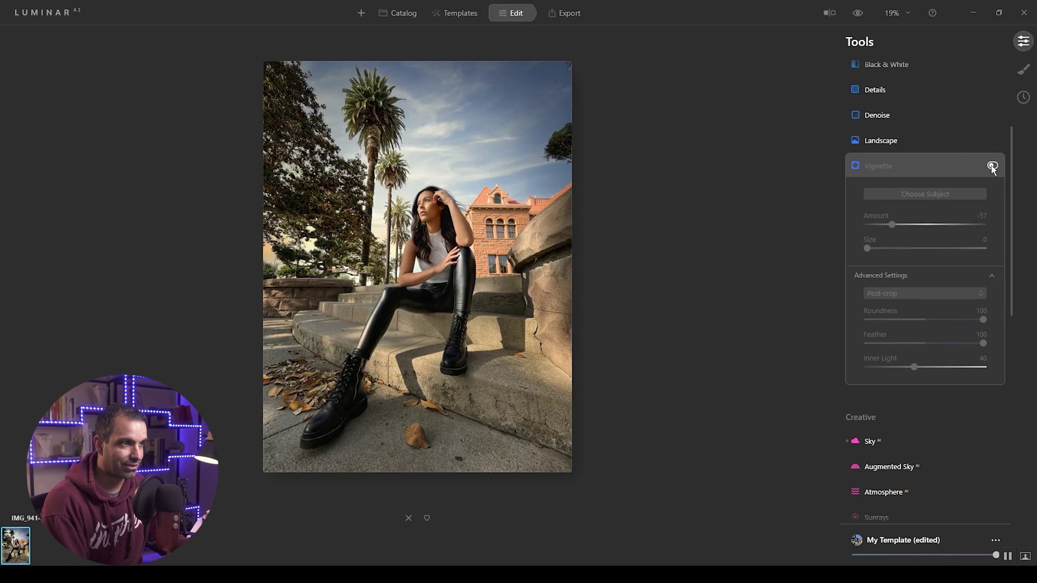
left_click(992, 166)
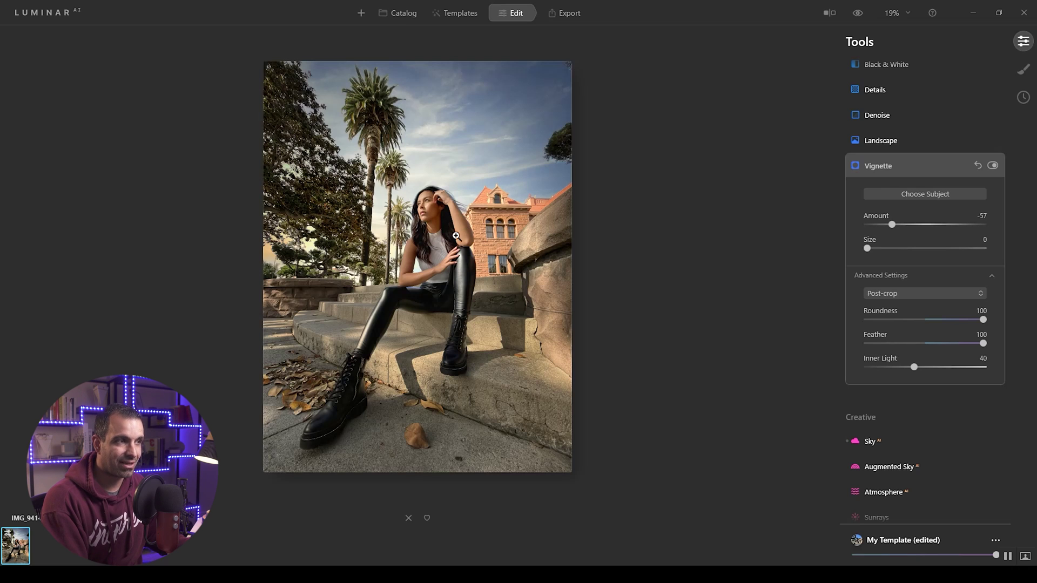
Lower the photo's light Exposure to -0.37
scroll(914, 182, "up", 3)
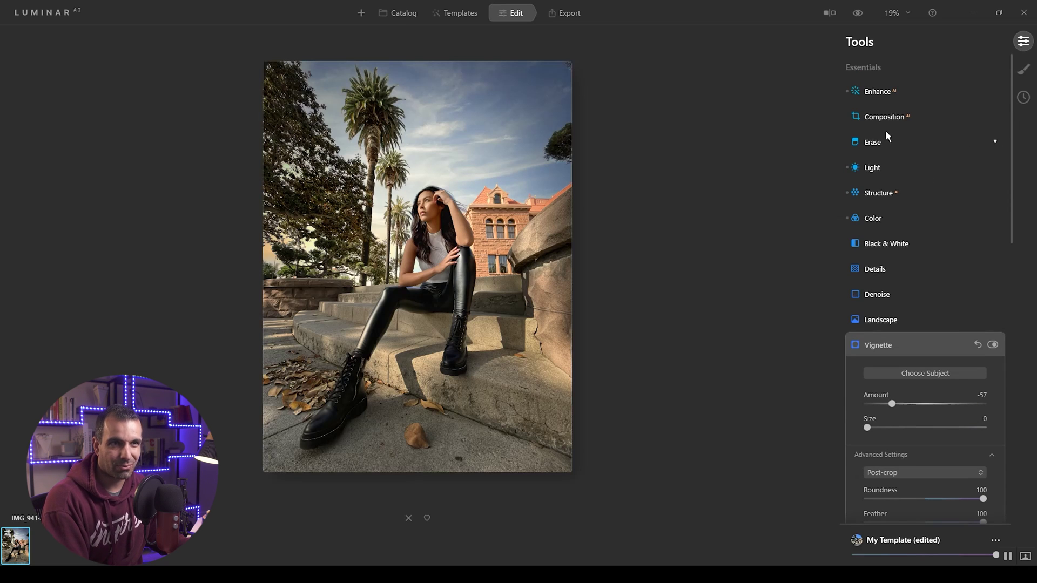
left_click(882, 167)
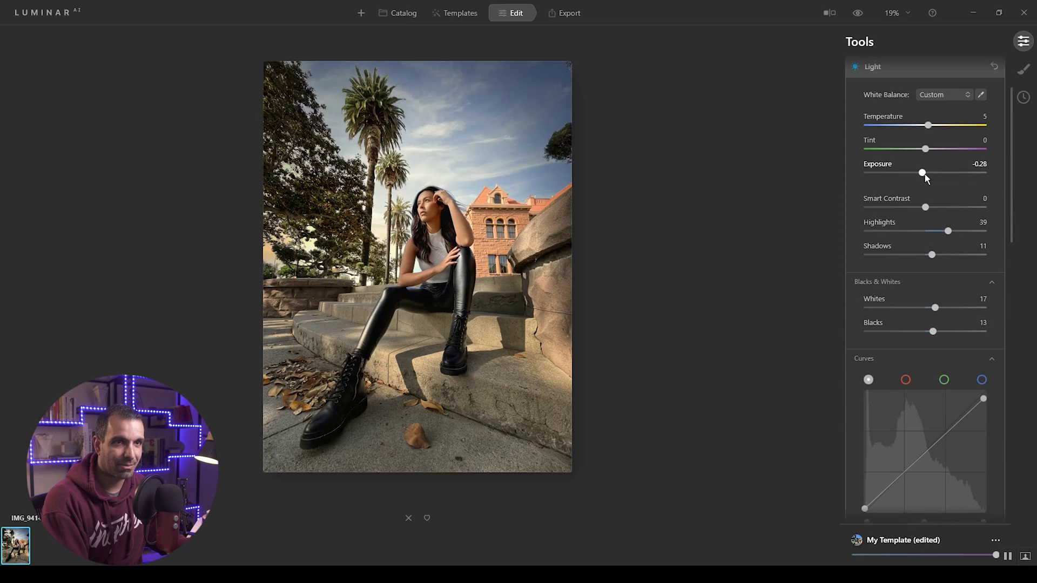
left_click_drag(922, 174, 921, 178)
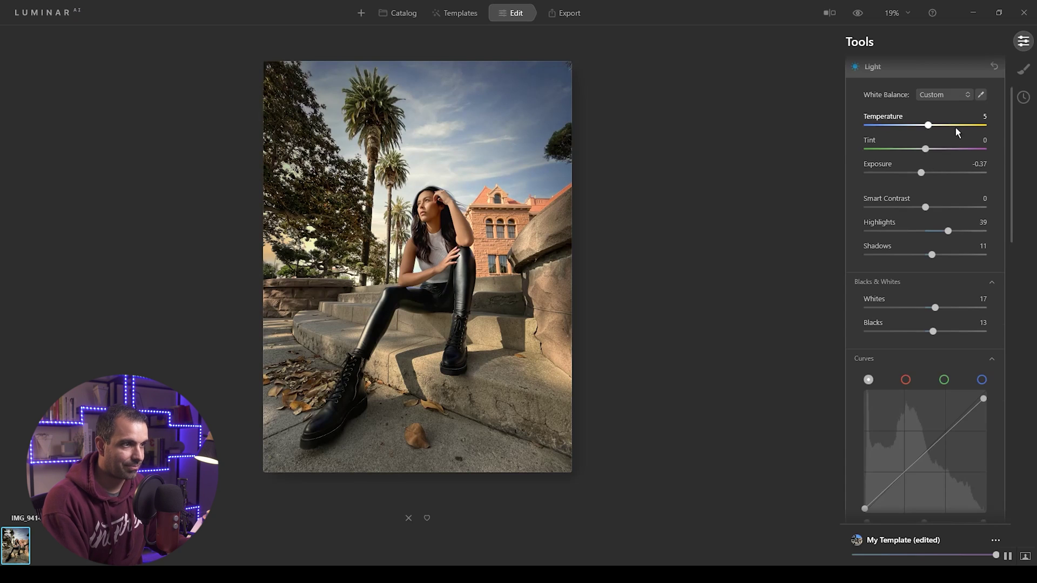
Inspect the woman's face at 100% zoom and reduce Small Details to -52 in the Details tool
scroll(956, 132, "up", 2)
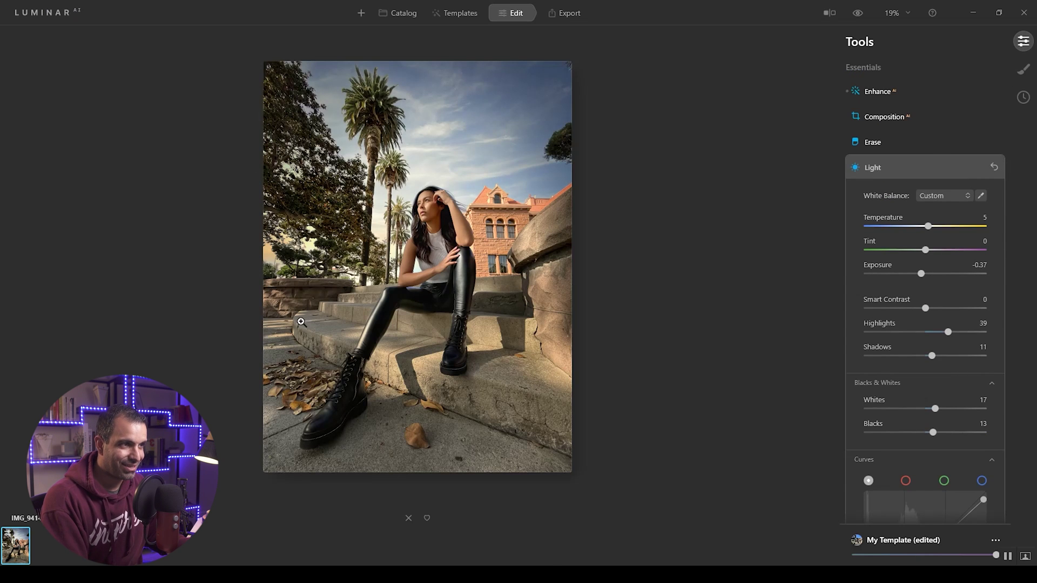
scroll(953, 292, "down", 8)
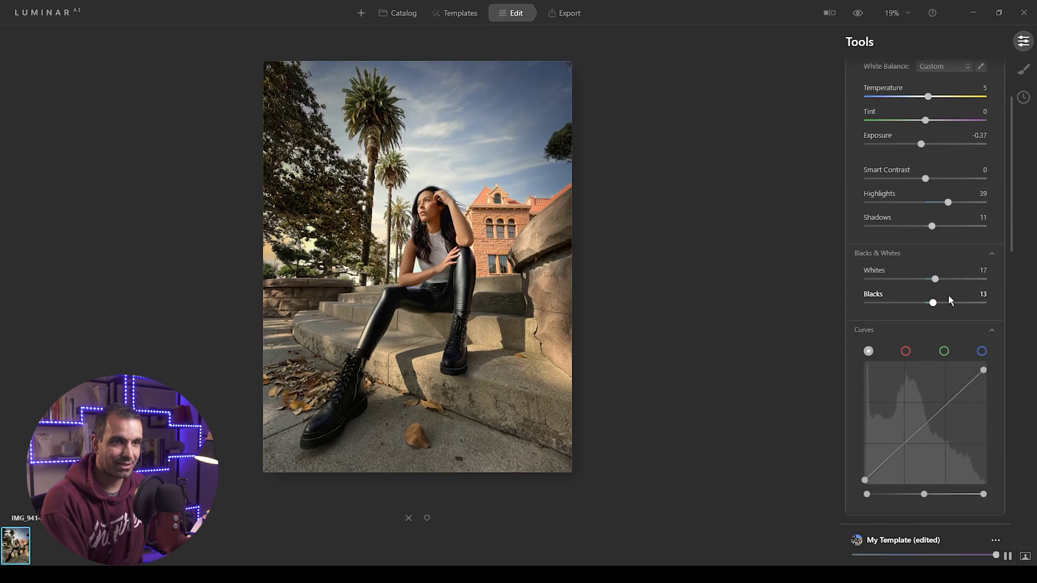
left_click(885, 294)
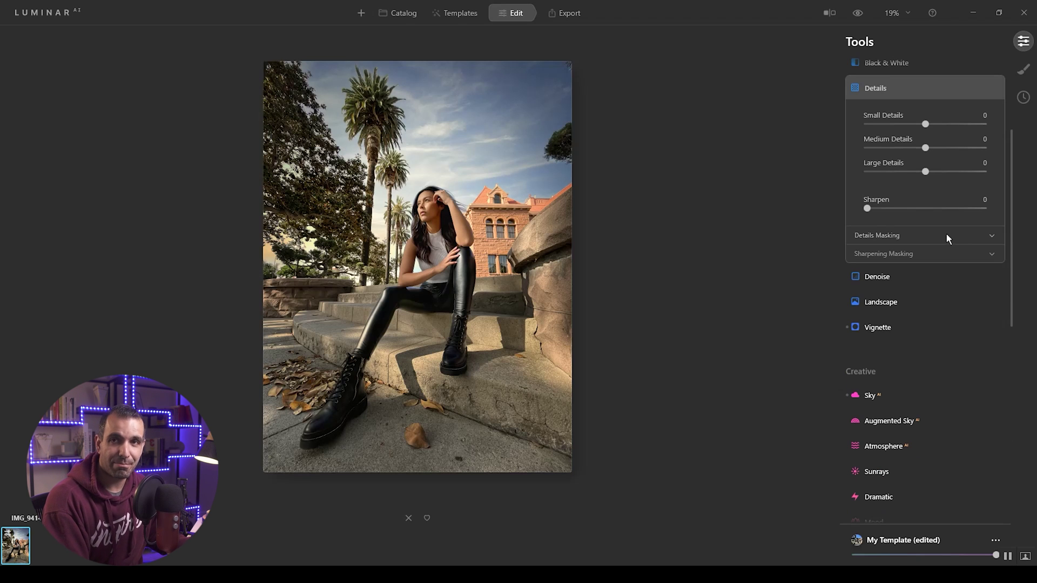
left_click(429, 208)
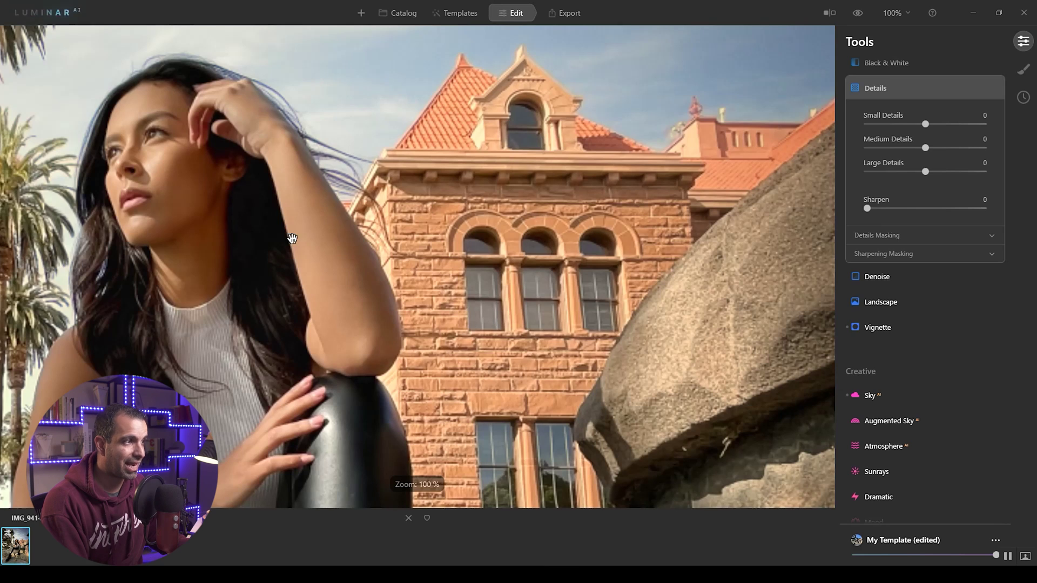
left_click_drag(292, 239, 470, 229)
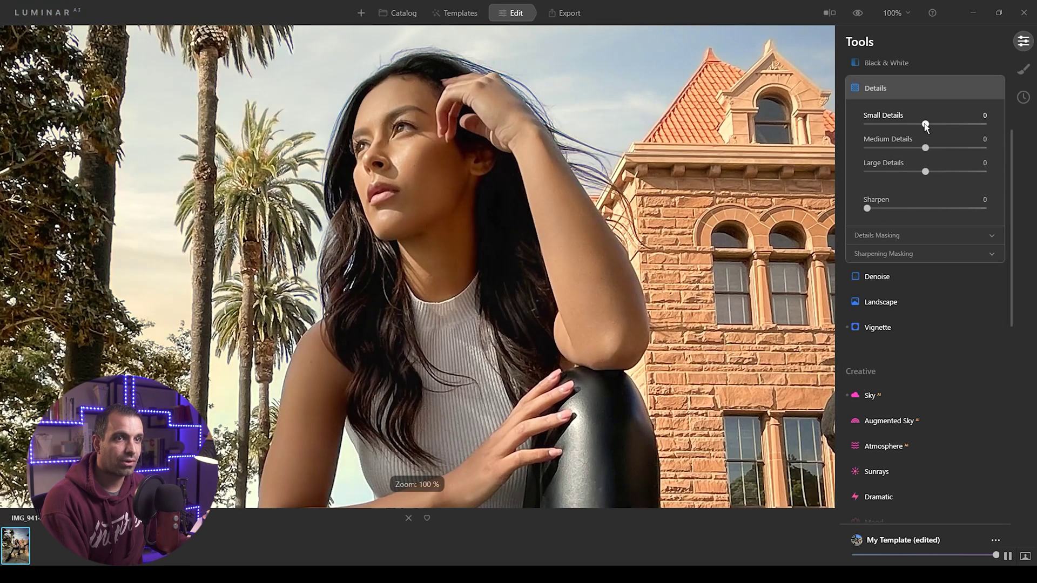
left_click_drag(926, 126, 895, 126)
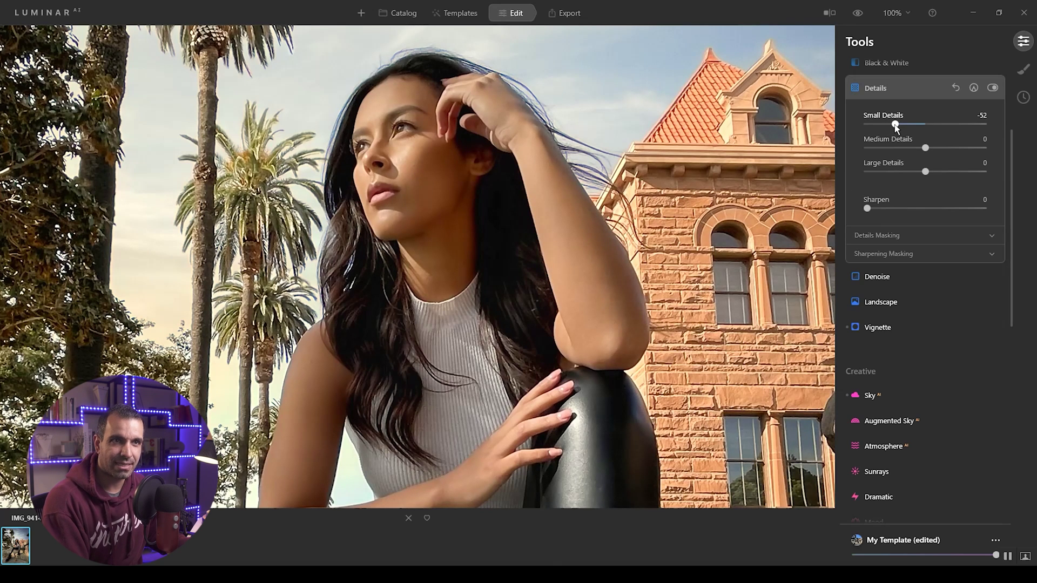
Try Small Details -21, Medium Details 17 and Large Details 13, and compare the photo with the Details effect off and on
left_click_drag(896, 124, 921, 125)
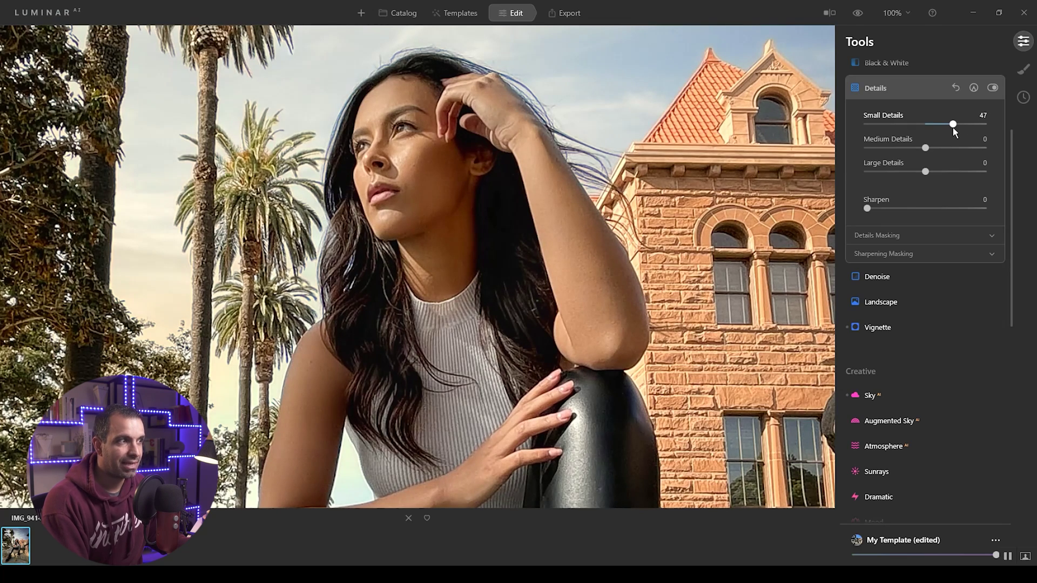
left_click_drag(953, 128, 919, 127)
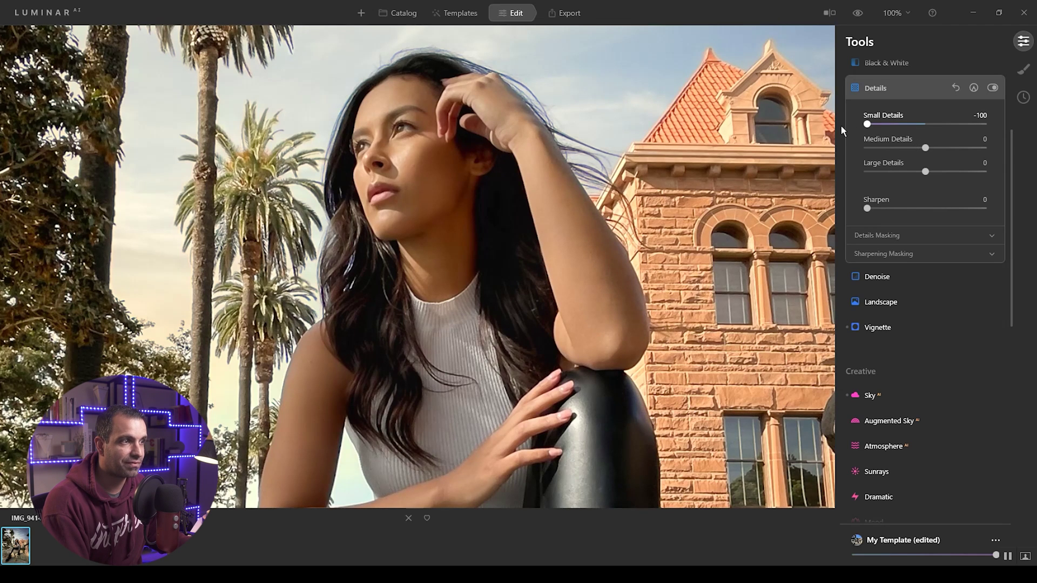
mouse_move(914, 126)
left_mouse_down()
mouse_move(936, 124)
mouse_move(913, 139)
left_mouse_up()
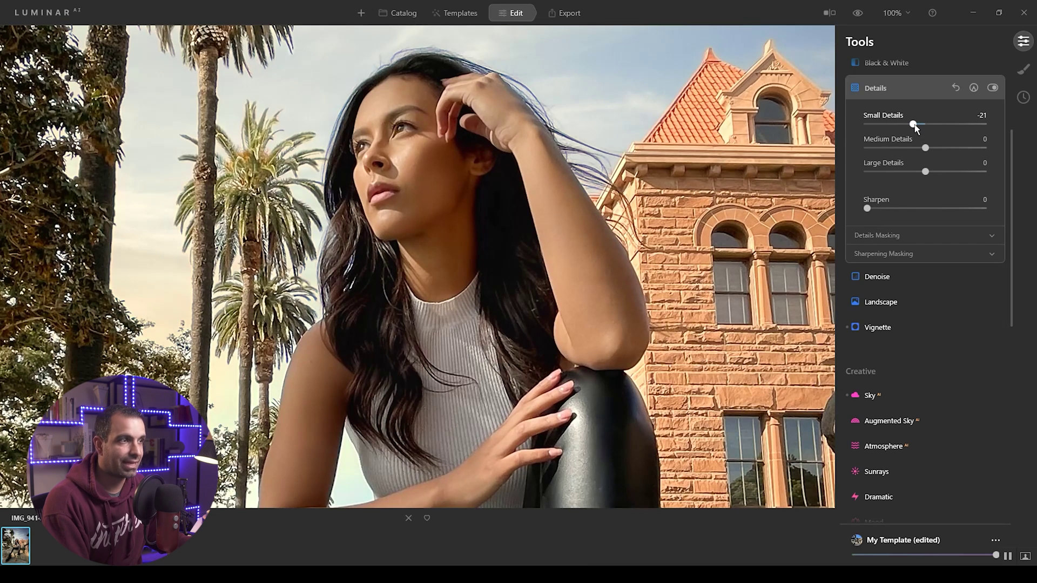
left_click_drag(924, 148, 929, 172)
double_click(955, 148)
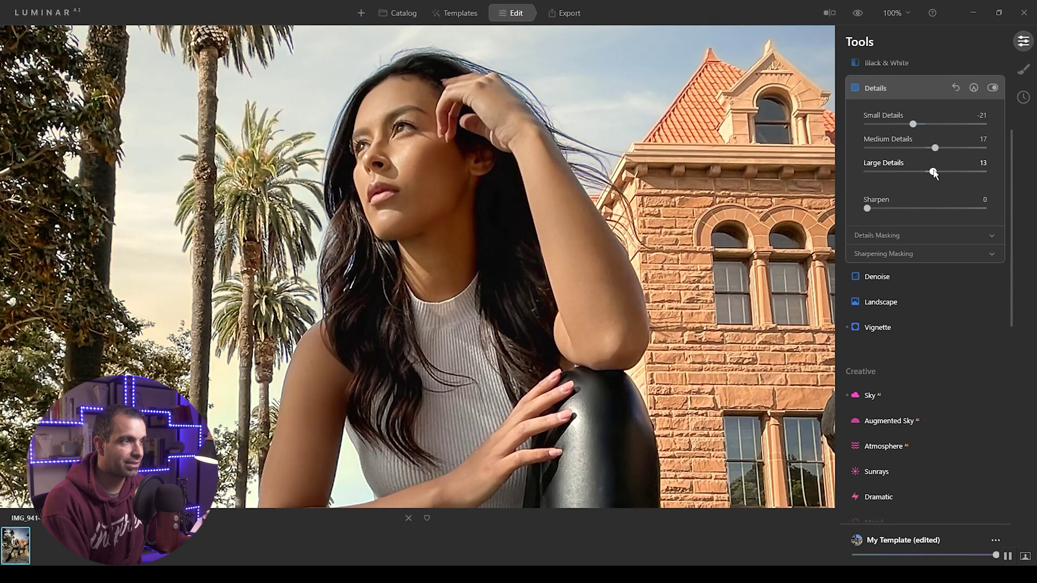
left_click(991, 88)
left_click(990, 88)
left_click(991, 88)
left_click(991, 88)
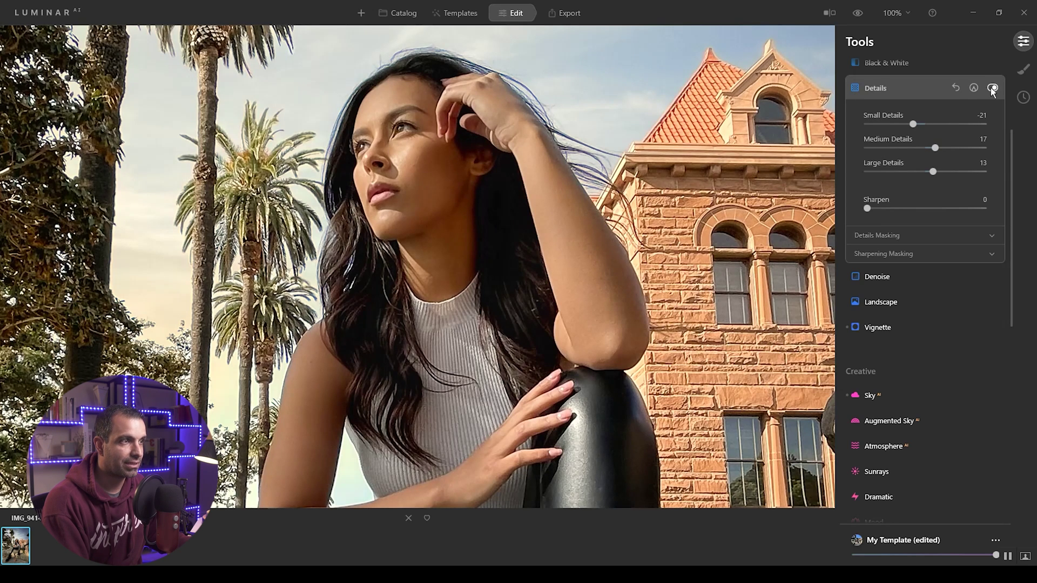
Try lowering Small Details to -40 and compare the photo with the Details effect off and on
left_click_drag(914, 126, 903, 129)
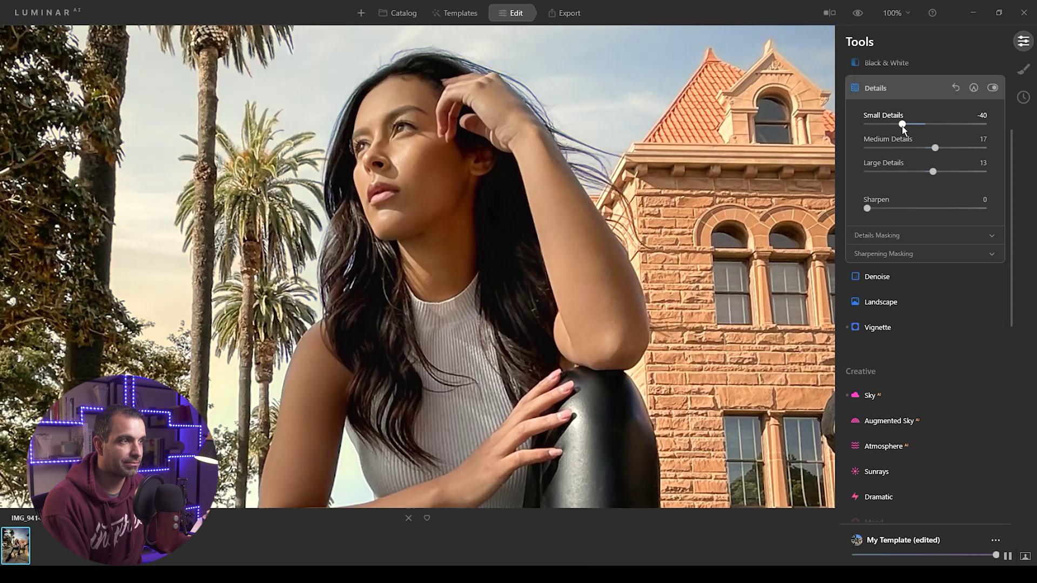
left_click(992, 88)
left_click(991, 88)
left_click(992, 88)
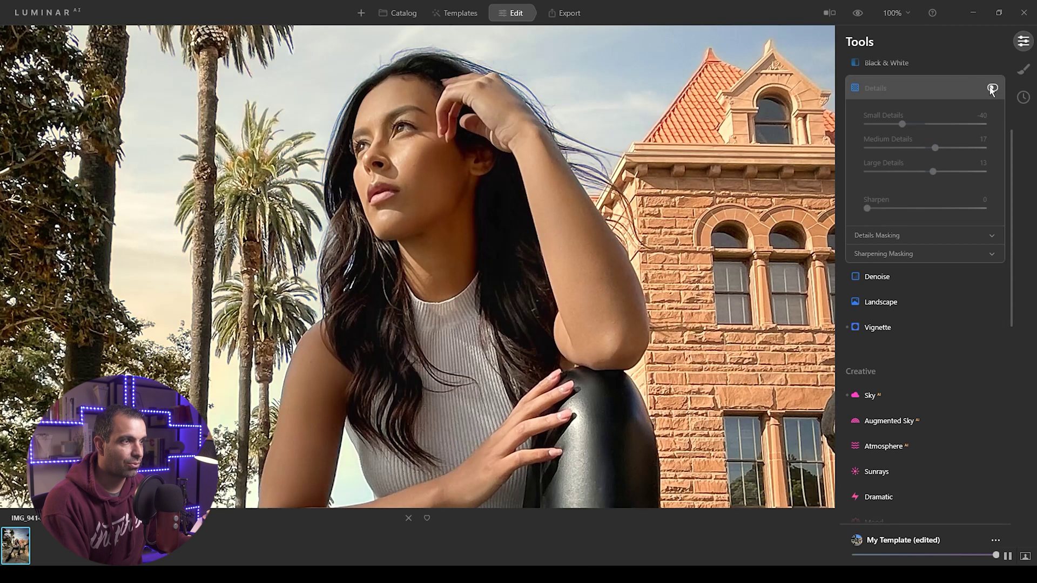
left_click(992, 88)
left_click(991, 88)
left_click(992, 88)
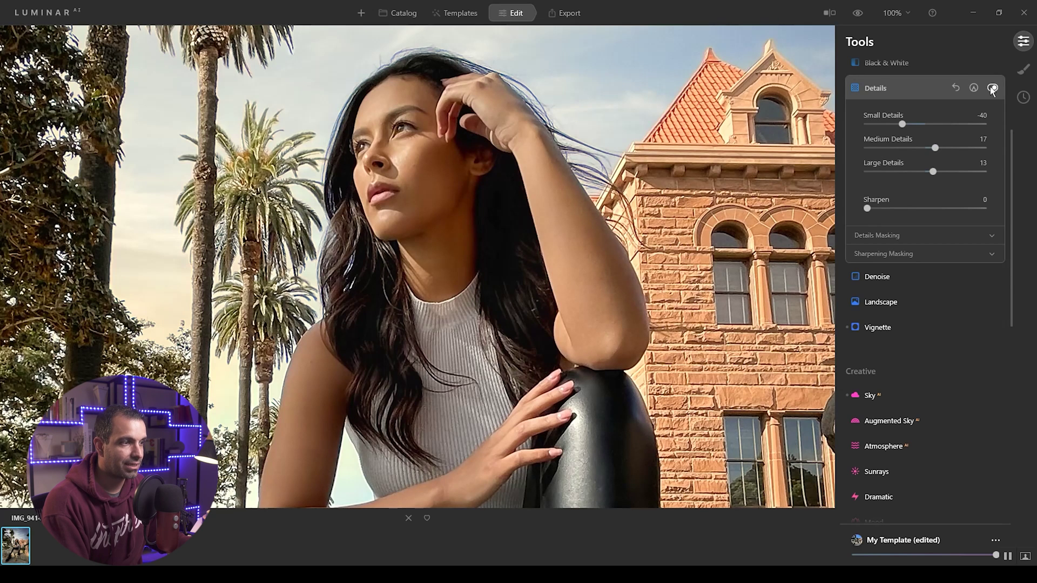
Raise Medium Details to 23 and Large Details to 17, then compare the close-up with the Details effect off and on
left_click_drag(935, 147, 935, 171)
left_click(933, 172)
left_click(992, 88)
left_click(992, 88)
left_click(992, 88)
left_click(992, 88)
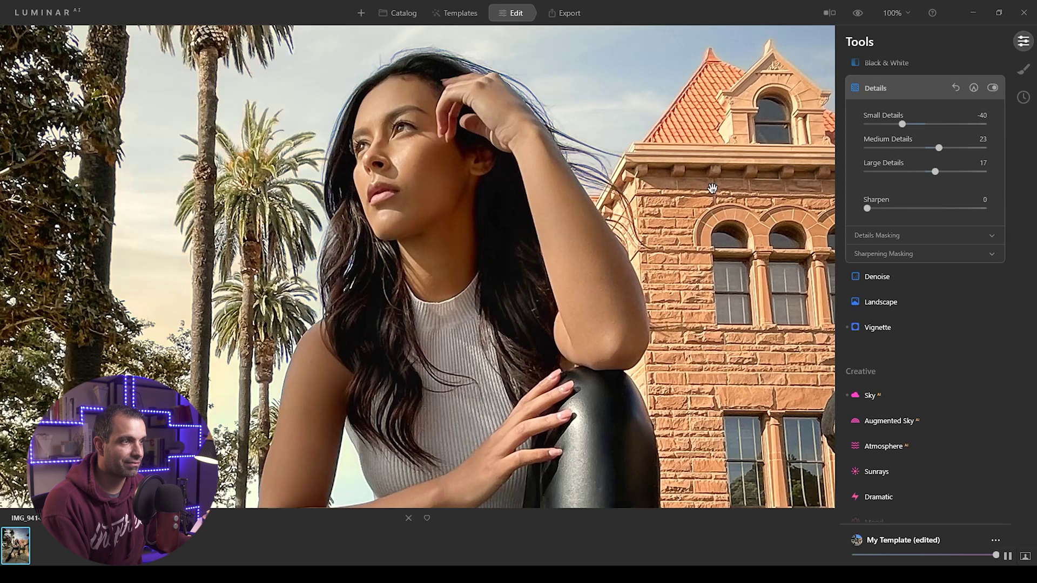
left_click(629, 221)
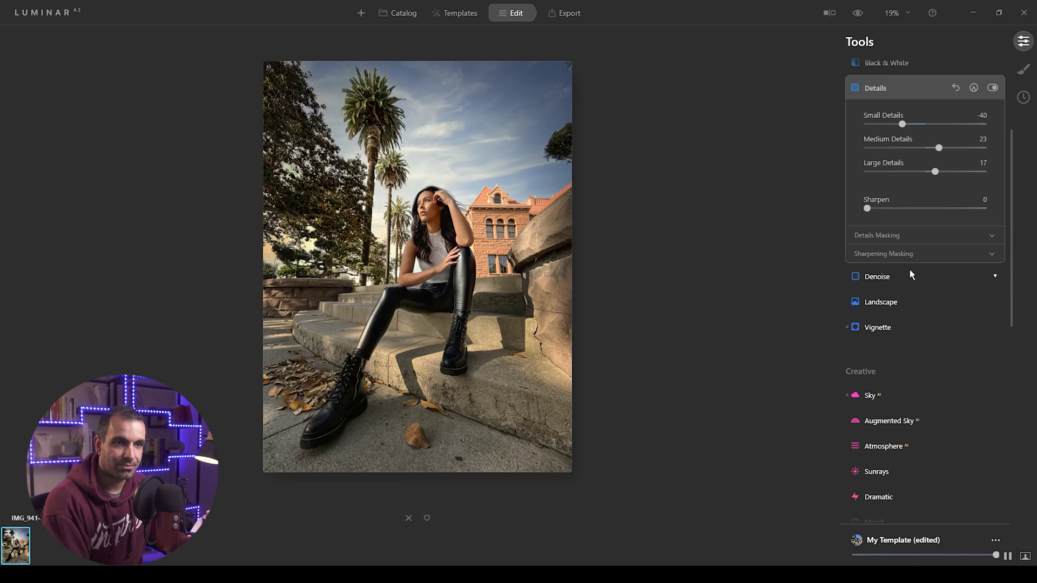
Apply the Dramatic effect to the photo with an Amount of 10
scroll(956, 346, "down", 9)
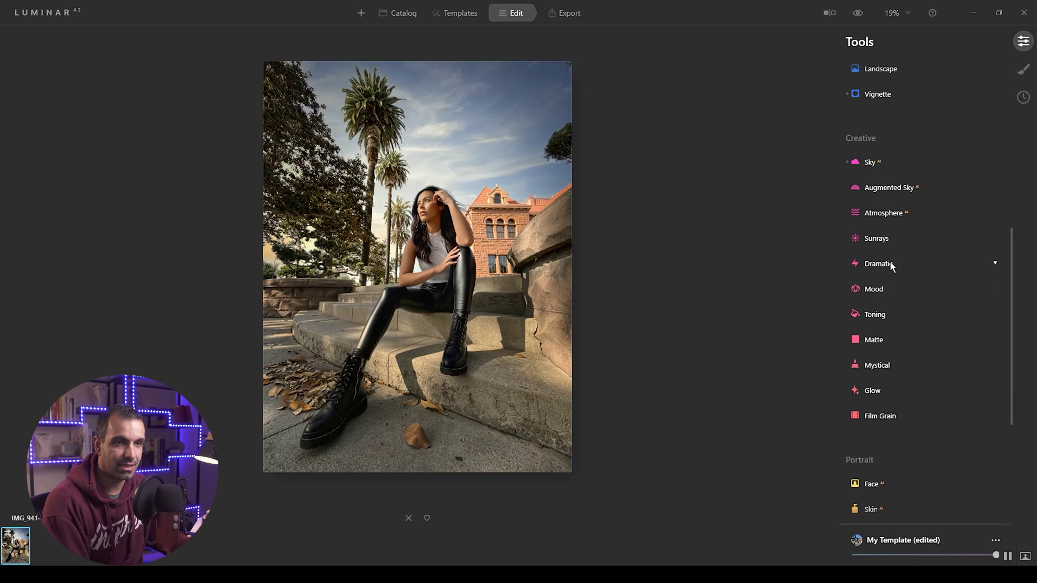
left_click(891, 265)
mouse_move(866, 137)
left_mouse_down()
mouse_move(883, 139)
mouse_move(878, 151)
left_mouse_up()
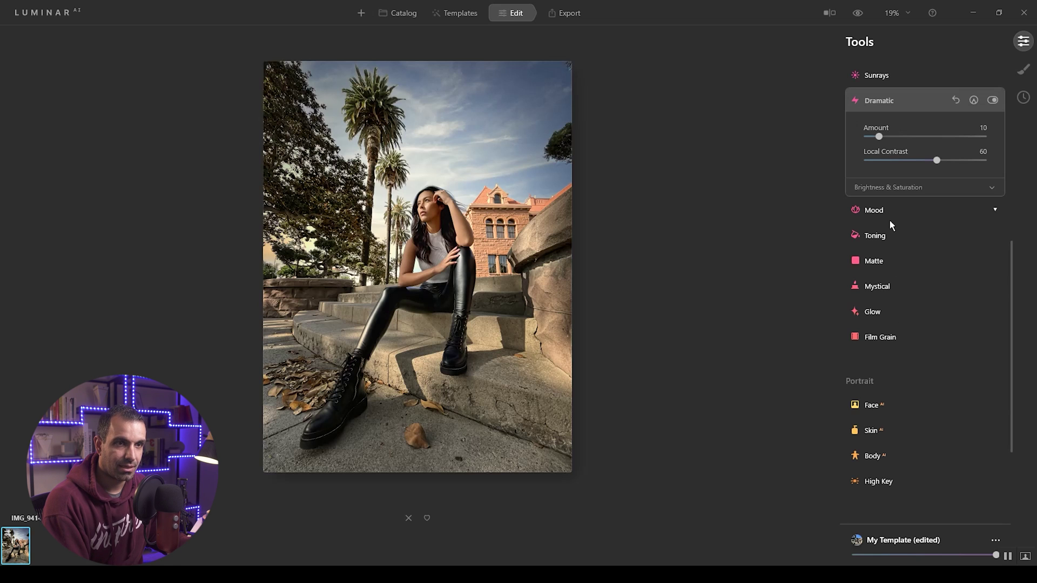
Apply the Mystical effect with an Amount of 15 and check the woman's face at 100% zoom
left_click(894, 285)
mouse_move(868, 239)
left_mouse_down()
mouse_move(920, 241)
mouse_move(862, 248)
mouse_move(900, 257)
mouse_move(882, 241)
mouse_move(976, 241)
mouse_move(886, 244)
left_mouse_up()
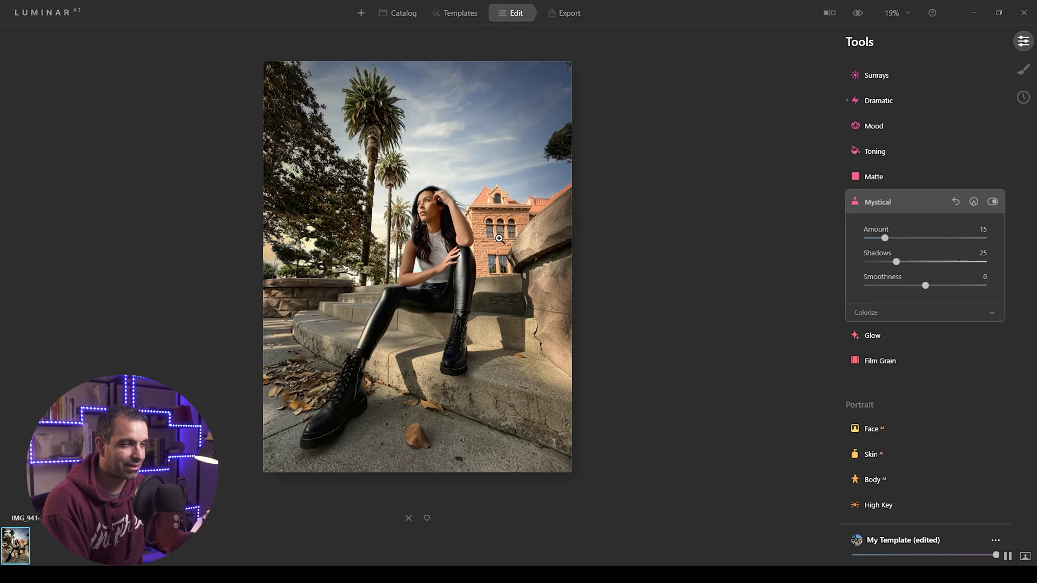
left_click(425, 214)
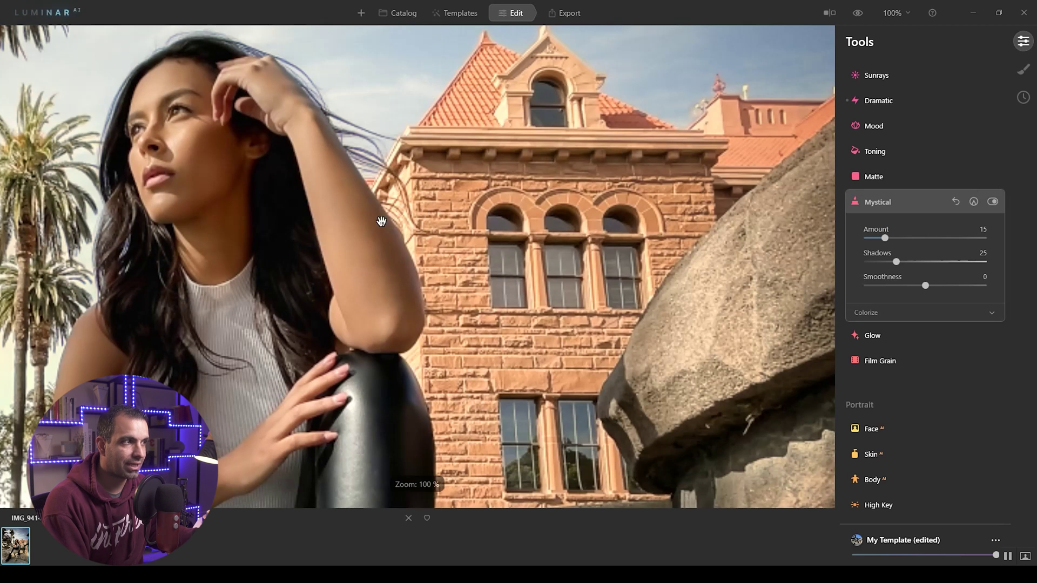
left_click_drag(337, 216, 474, 225)
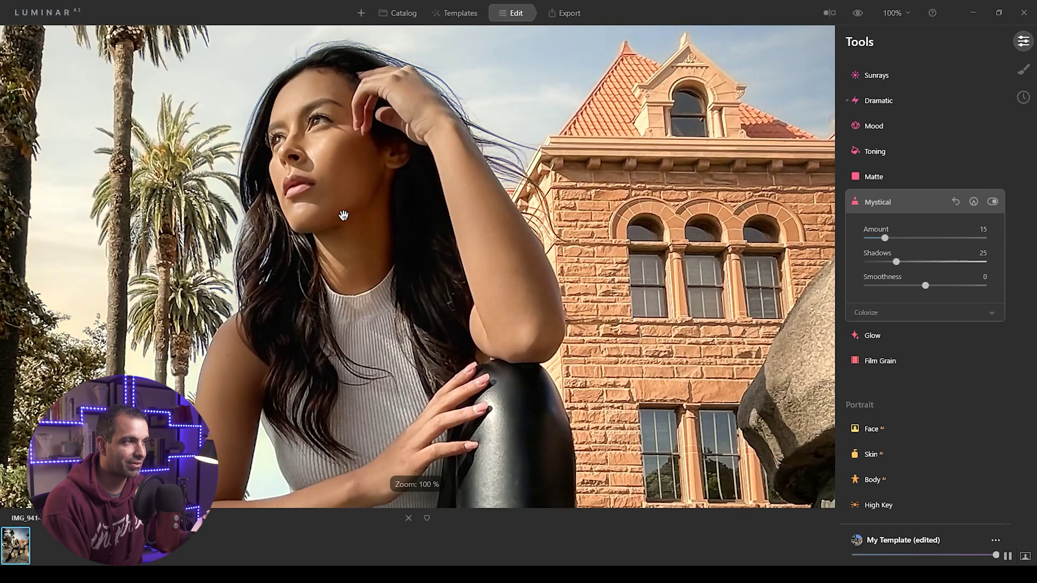
left_click(338, 214)
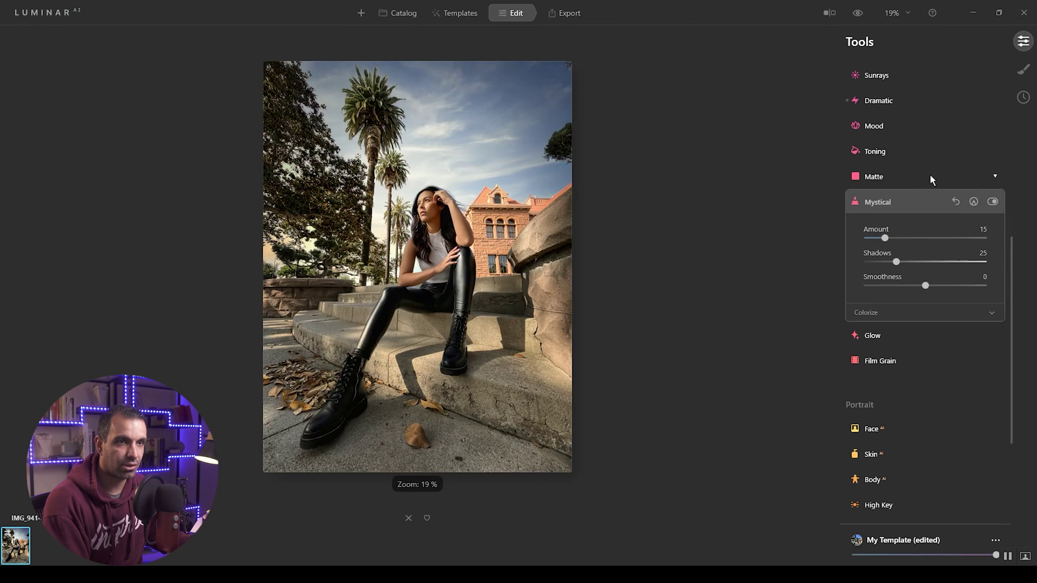
Try a Soft Focus Glow with an Amount of 8, reset the Amount to 0 and check the available glow types
left_click(872, 335)
mouse_move(870, 289)
left_mouse_down()
mouse_move(892, 287)
mouse_move(870, 287)
mouse_move(876, 281)
left_mouse_up()
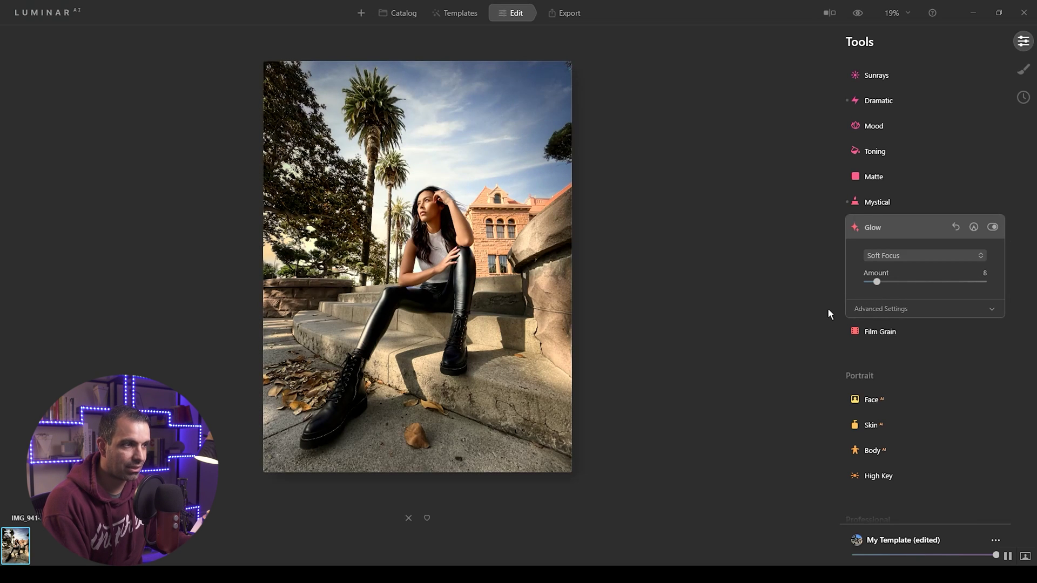
double_click(876, 282)
left_click(888, 255)
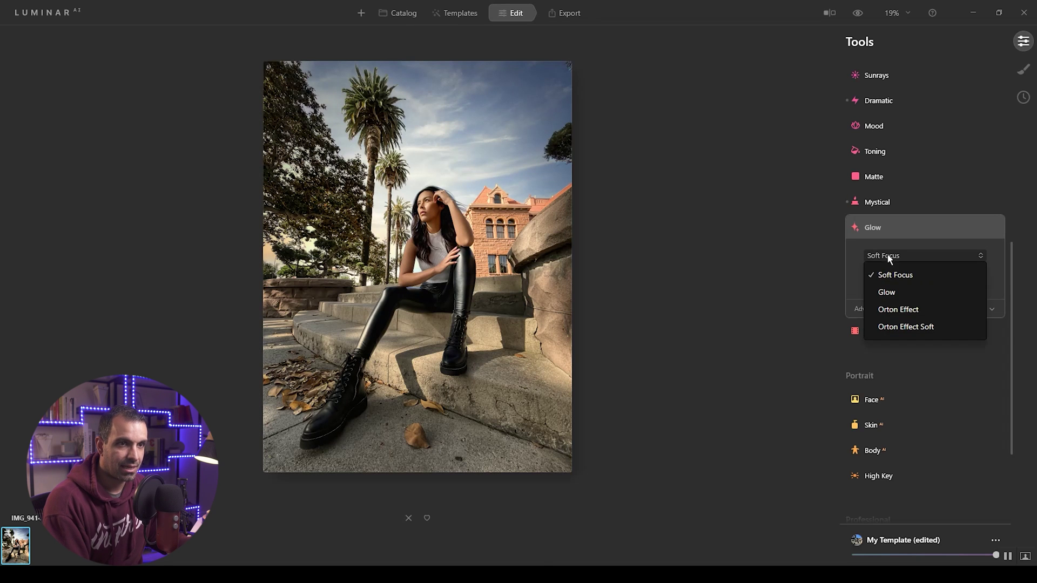
left_click(845, 285)
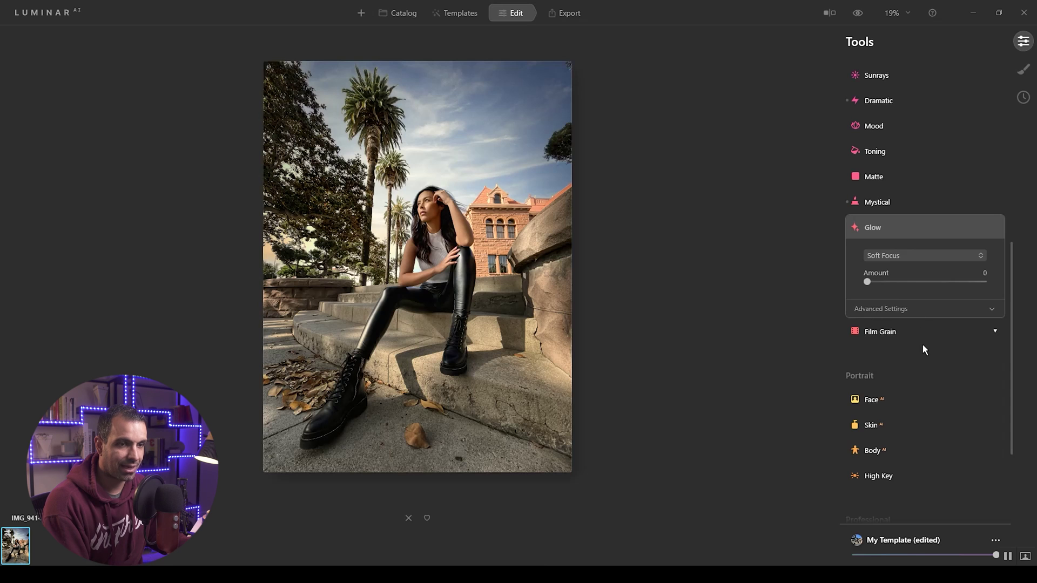
Compare the whole edited photo with the unedited original several times
scroll(922, 349, "down", 1)
scroll(941, 365, "up", 8)
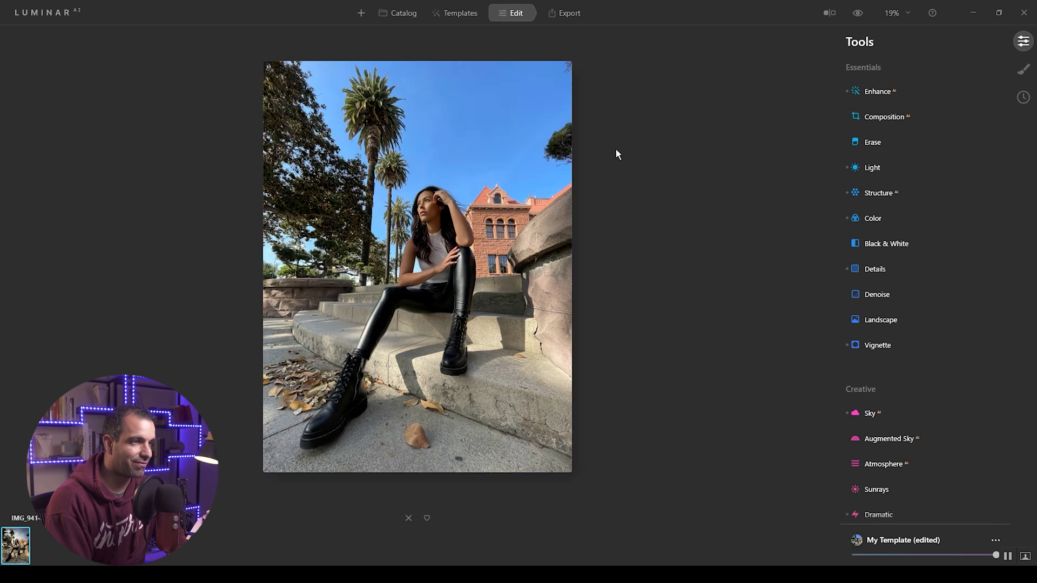
key("backslash")
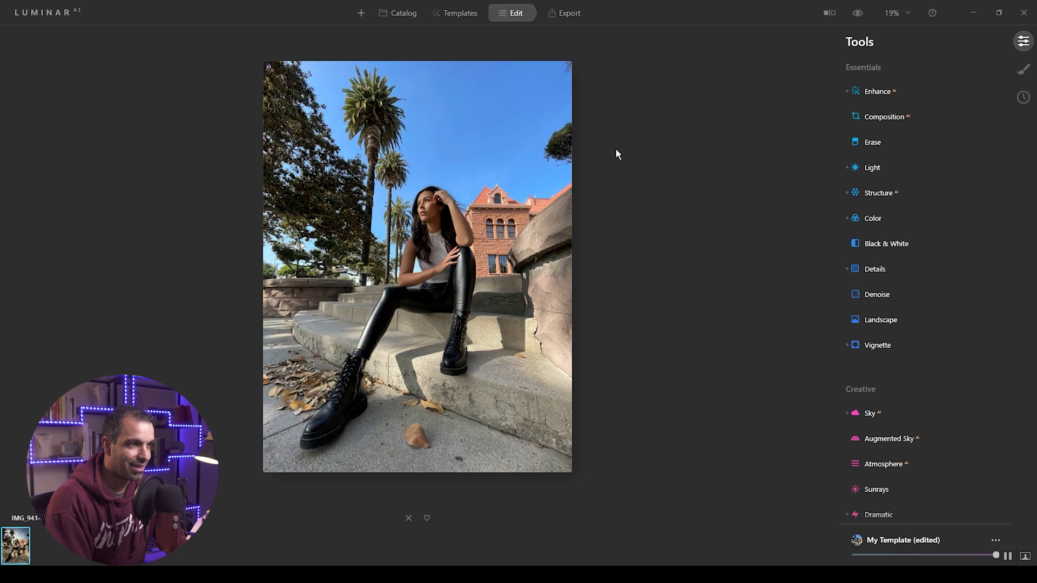
key("backslash")
key("backslash")
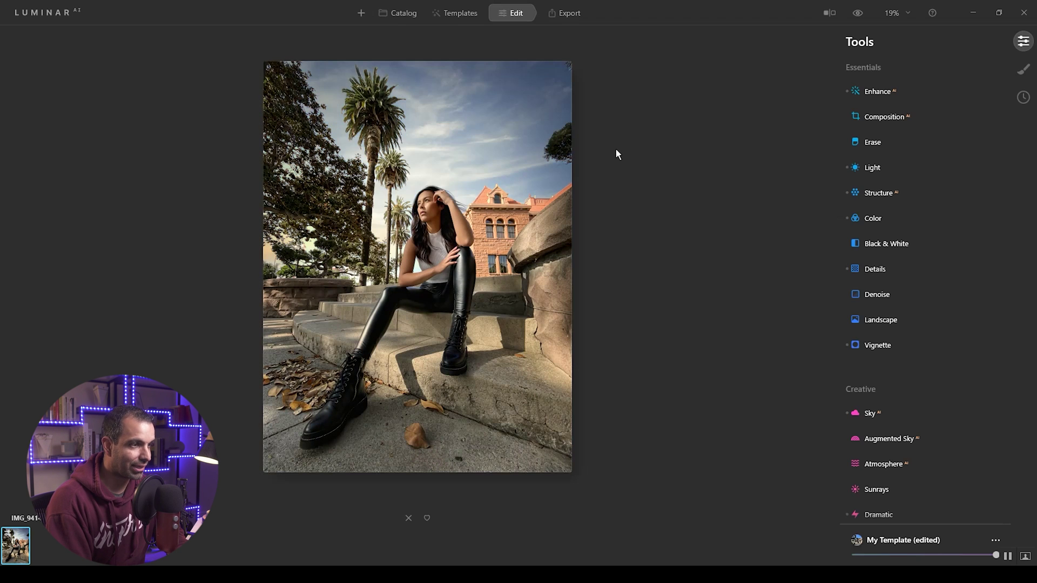
key("backslash")
key("backslash")
key("backslash")
key("backslash")
key("backslash")
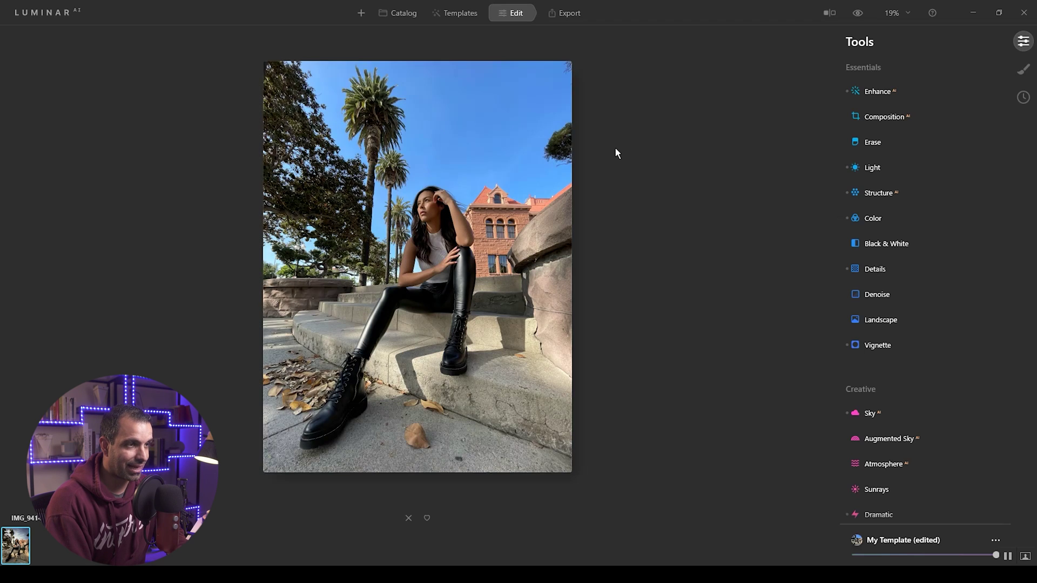
key("backslash")
key("backslash")
key("backslash")
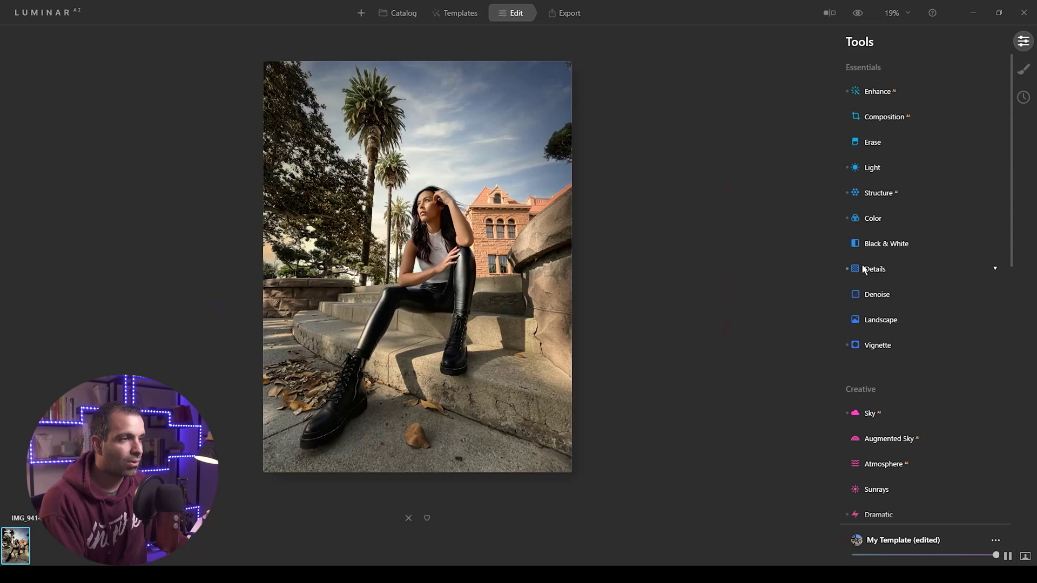
key("backslash")
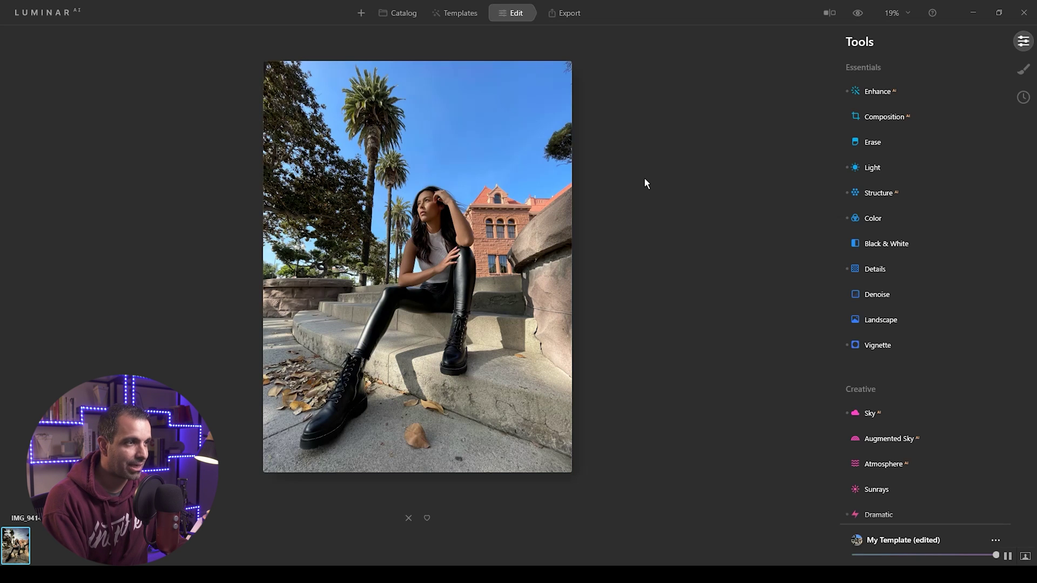
key("backslash")
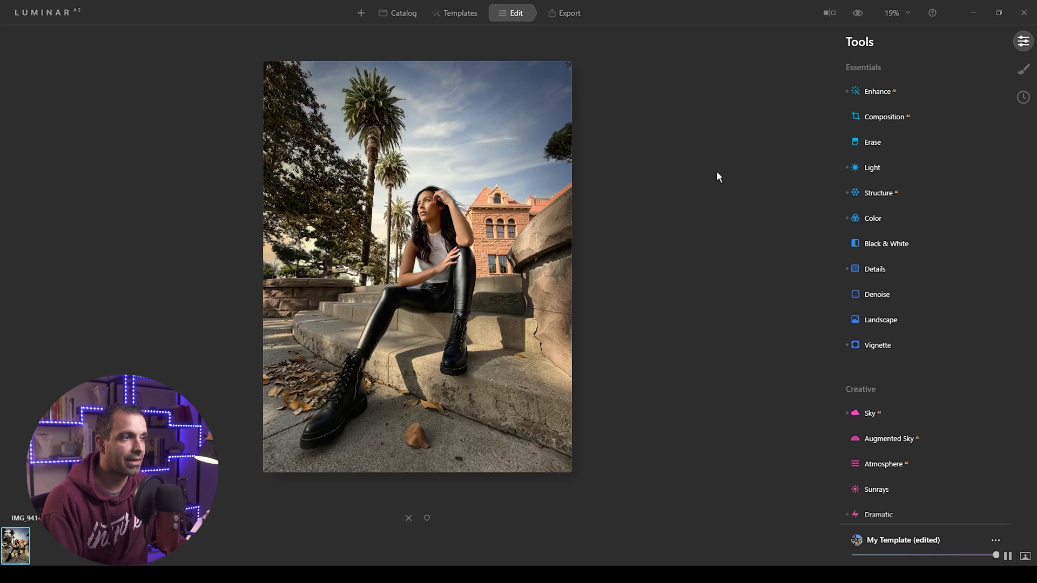
key("backslash")
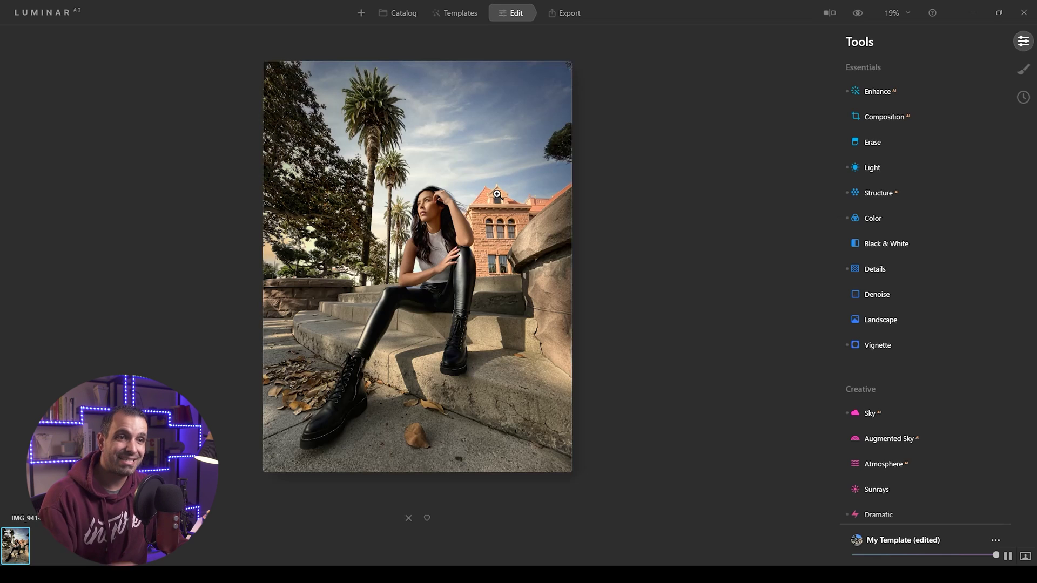
Set Sharpen to 25 and Small Details to -50 in the Details tool while inspecting the woman at 100% zoom
left_click(873, 269)
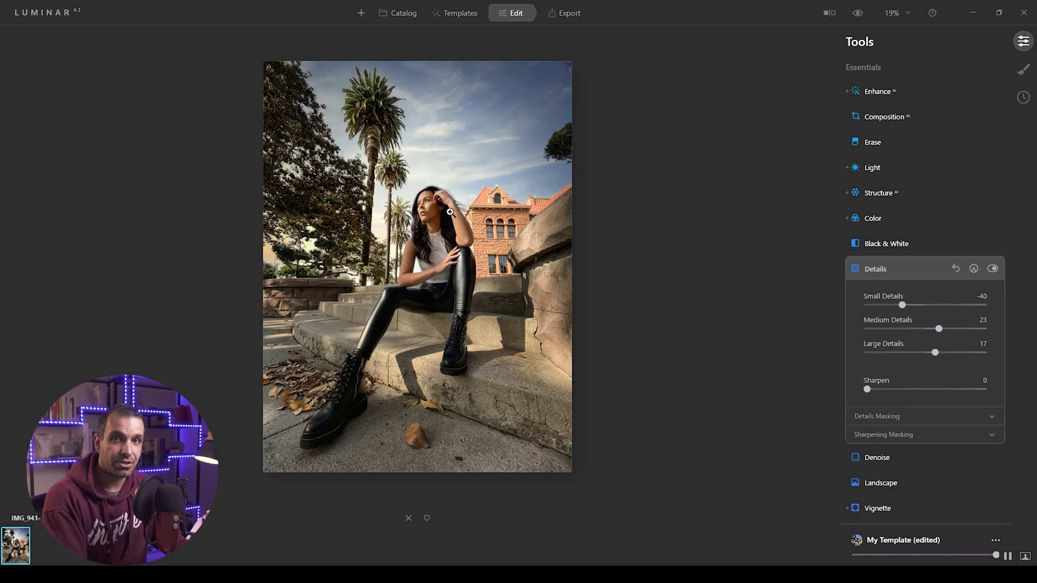
left_click(427, 213)
left_click_drag(328, 201, 554, 177)
left_click_drag(500, 196, 535, 207)
left_click_drag(868, 389, 930, 389)
left_click_drag(902, 306, 896, 308)
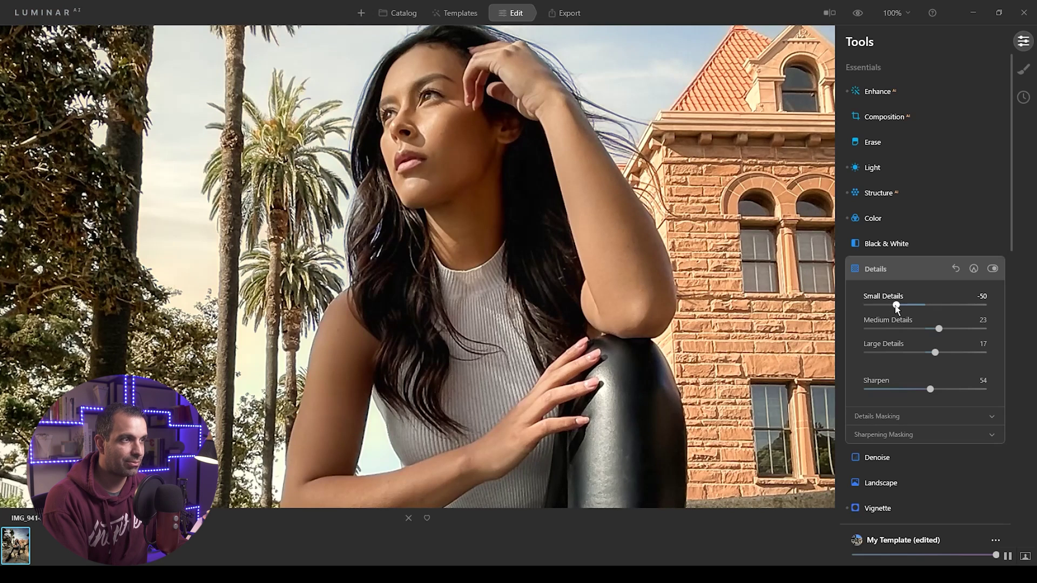
left_click_drag(930, 389, 915, 389)
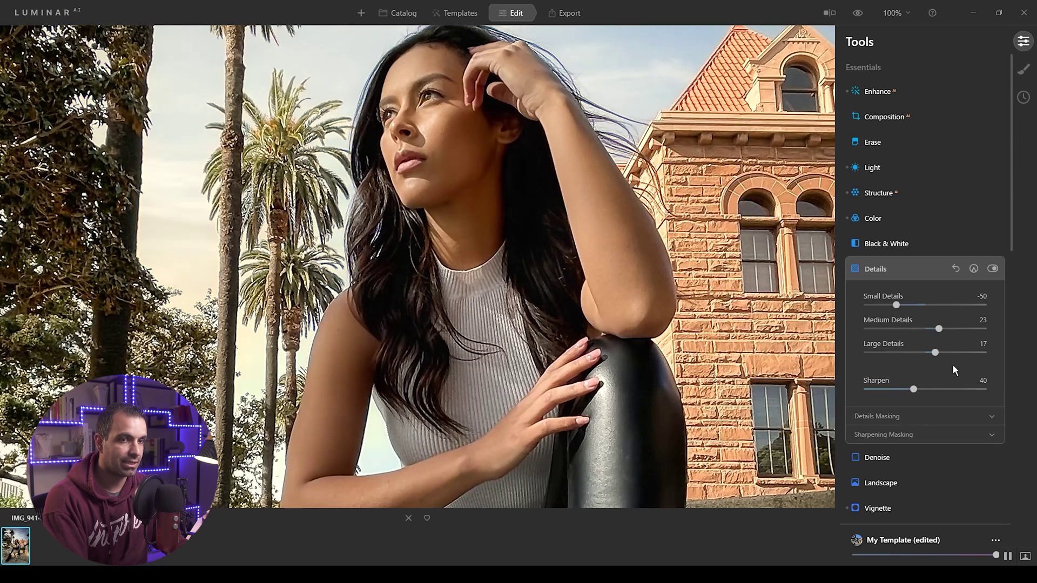
left_click_drag(913, 389, 896, 391)
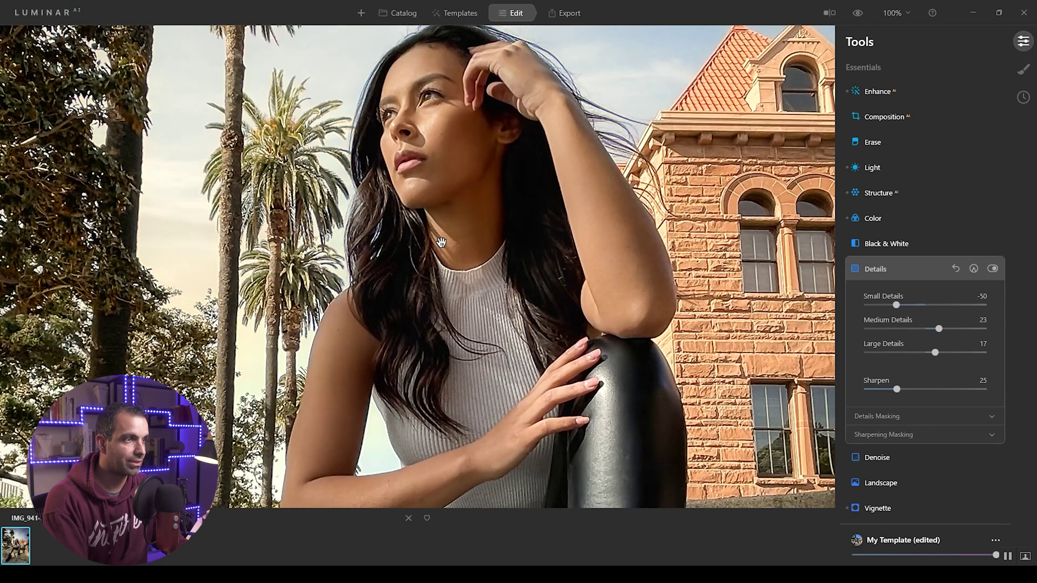
left_click(428, 218)
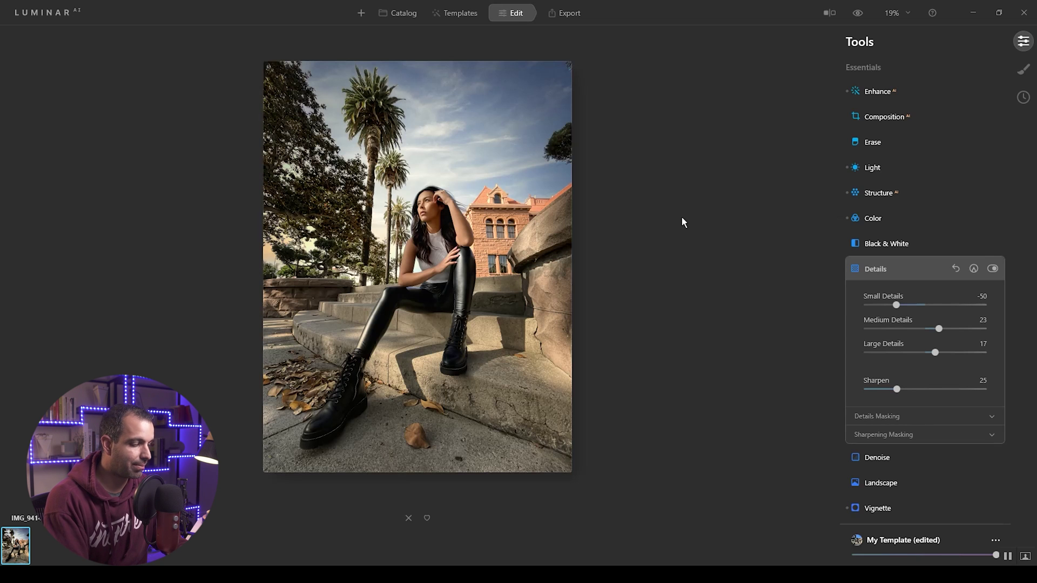
Compare the sharpened full photo with the original by alternating between the before and after views
key("backslash")
key("backslash")
key("backslash")
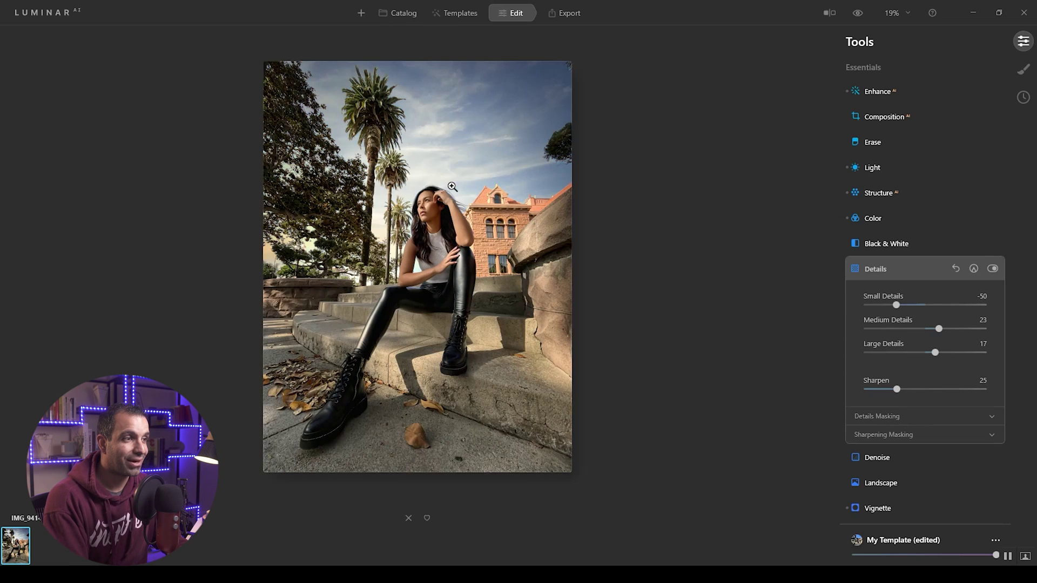
key("backslash")
key("backslash")
key("backslash")
key("backslash")
key("backslash")
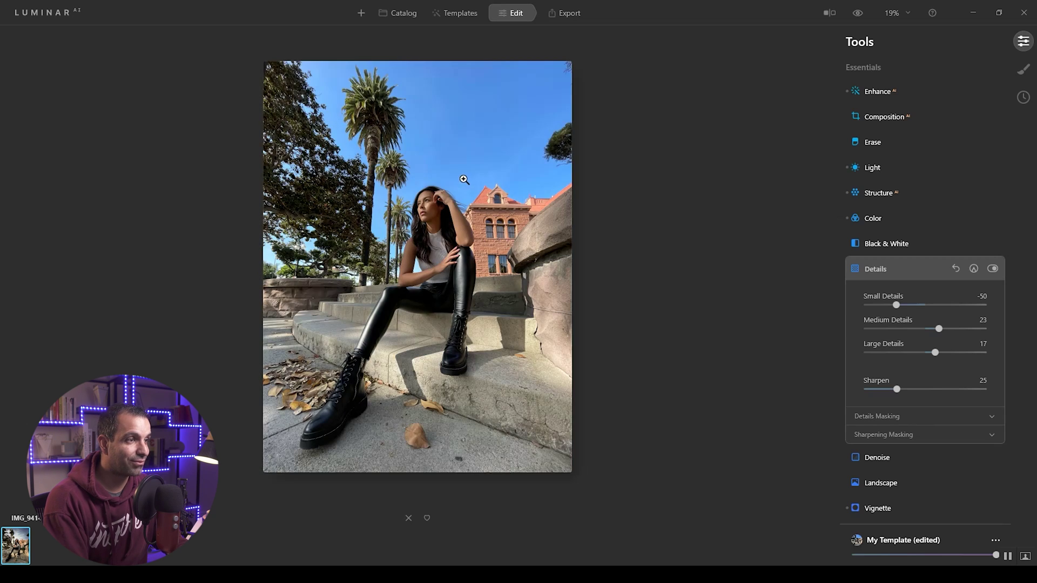